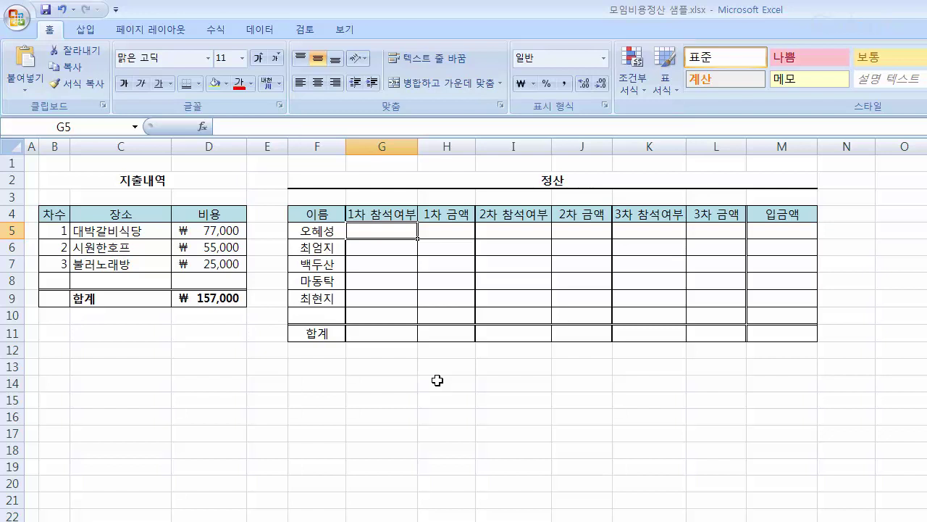
- Enter O as the 1차 참석여부 attendance mark for all five people in cells G5 to G9
text(ㅐ)
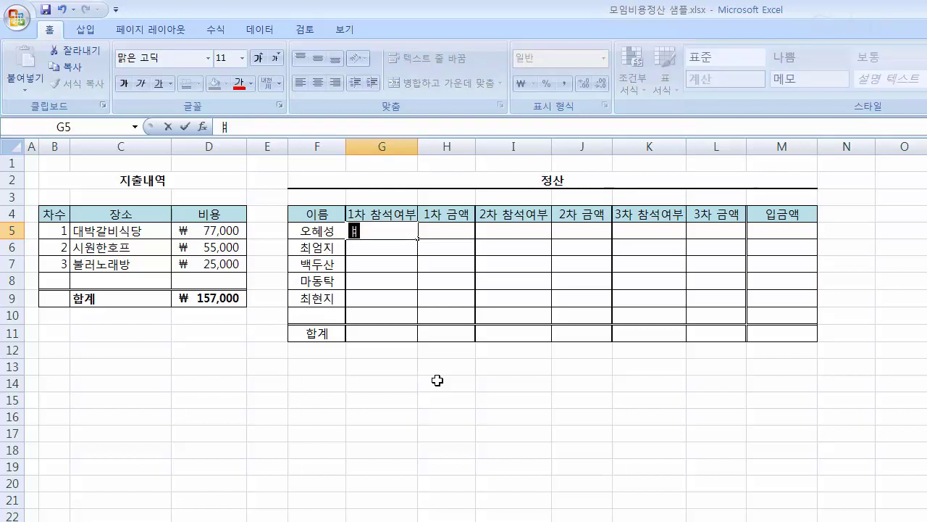
key(Hangul)
key(BackSpace)
text(O)
key(Return)
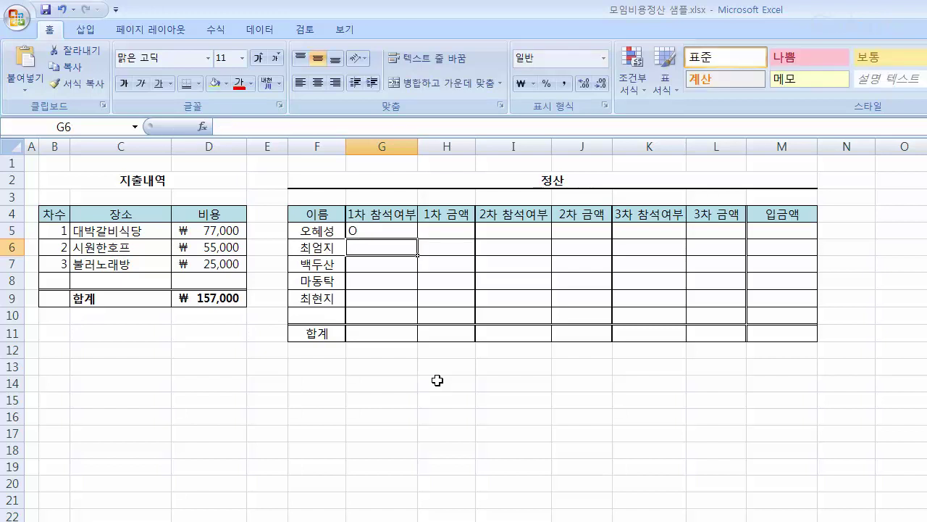
text(O)
key(Return)
text(O)
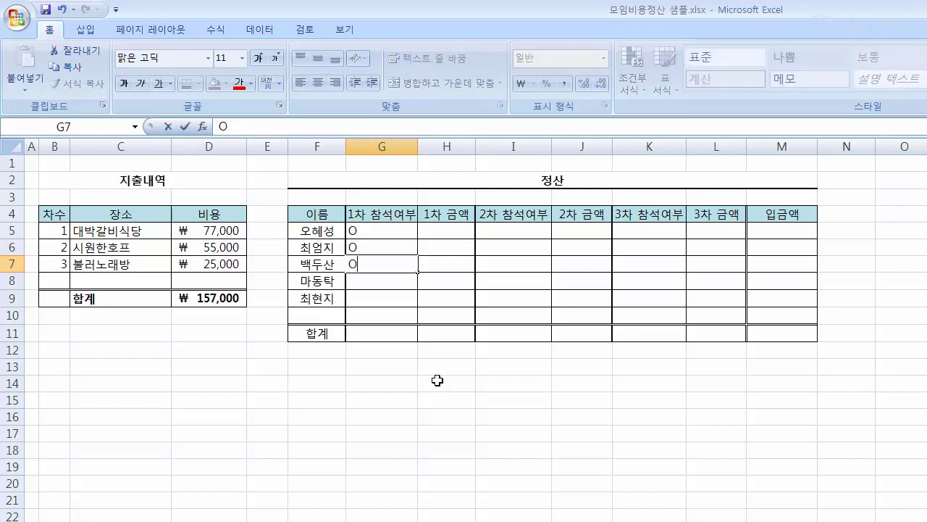
key(Return)
text(O)
key(Return)
text(O)
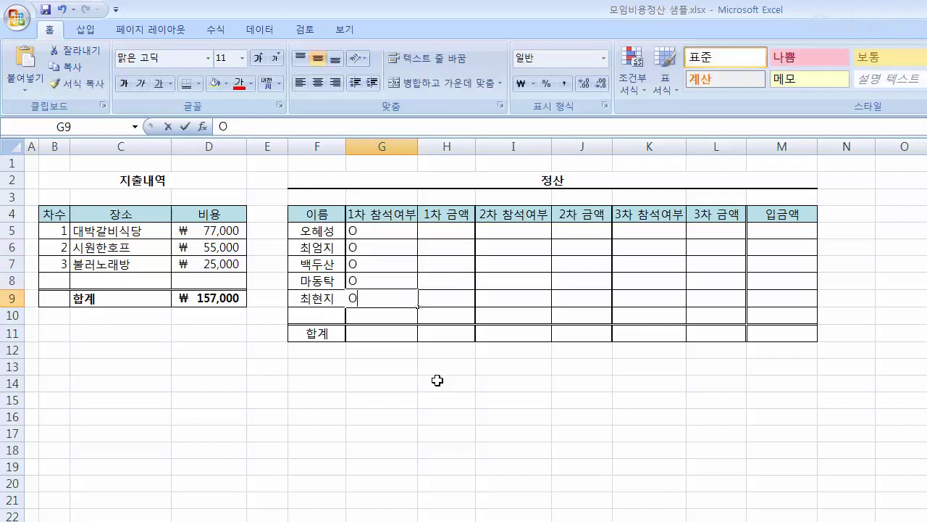
key(Return)
click(399, 368)
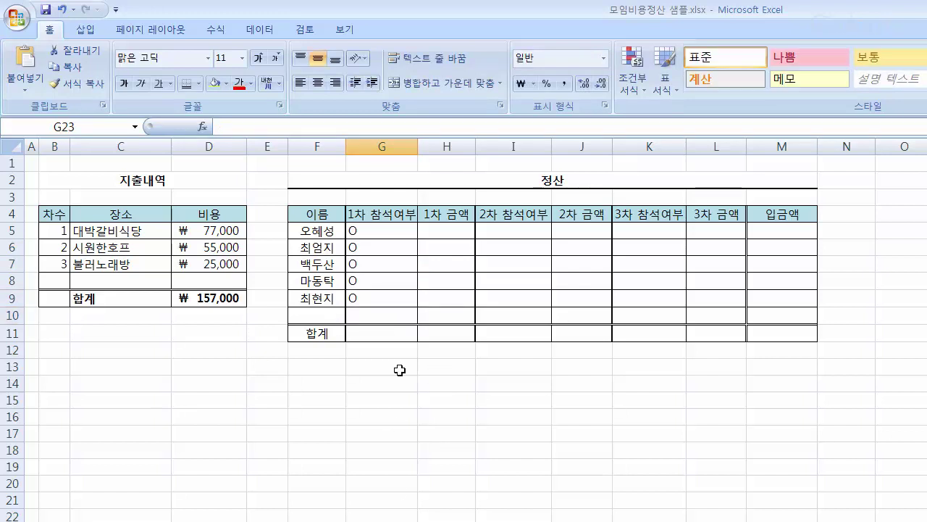
- Center the attendance marks in G5:G9 horizontally
click(395, 228)
drag(394, 228, 390, 303)
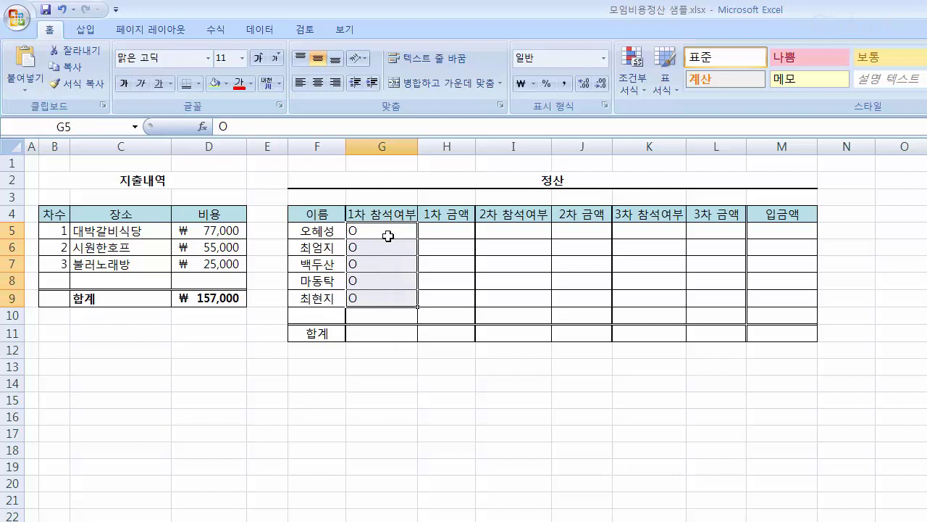
click(318, 82)
click(542, 484)
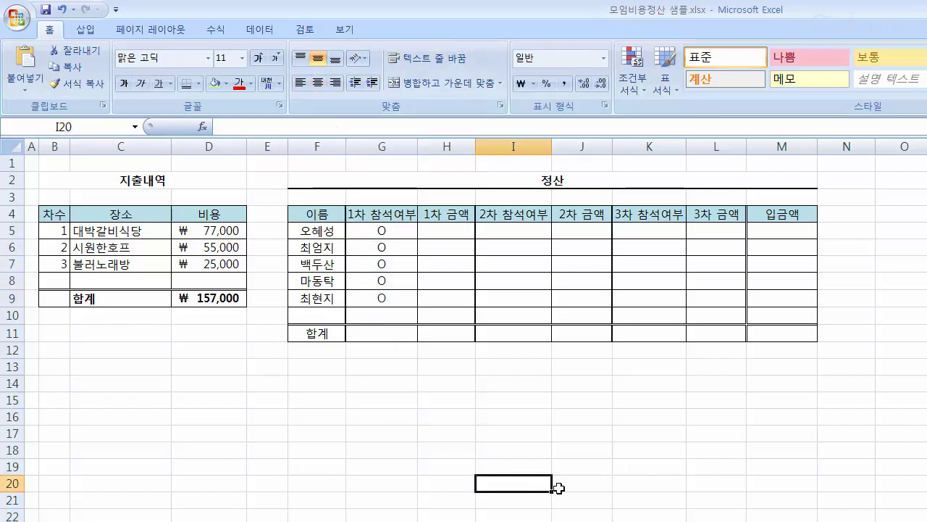
- Count the first-round attendees in the 합계 cell G11 with the formula =countif(G5:G10, "O")
click(384, 332)
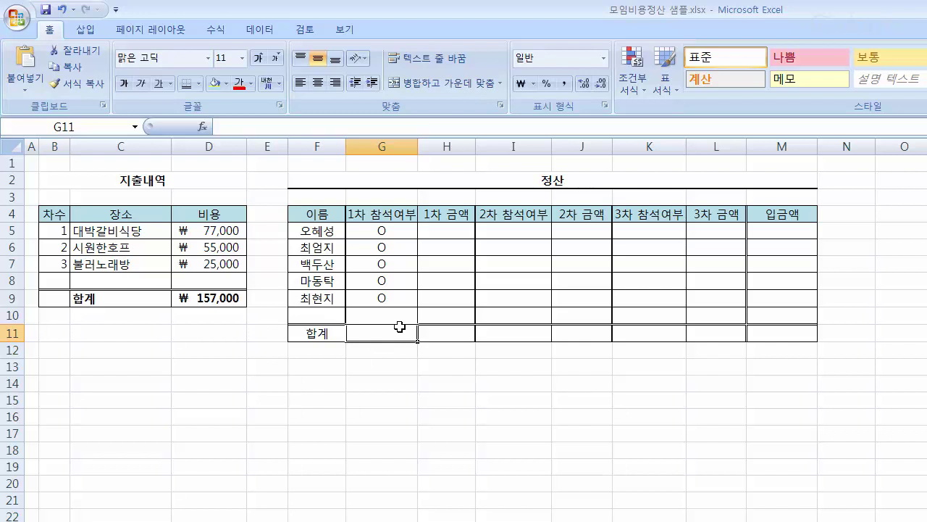
text(=)
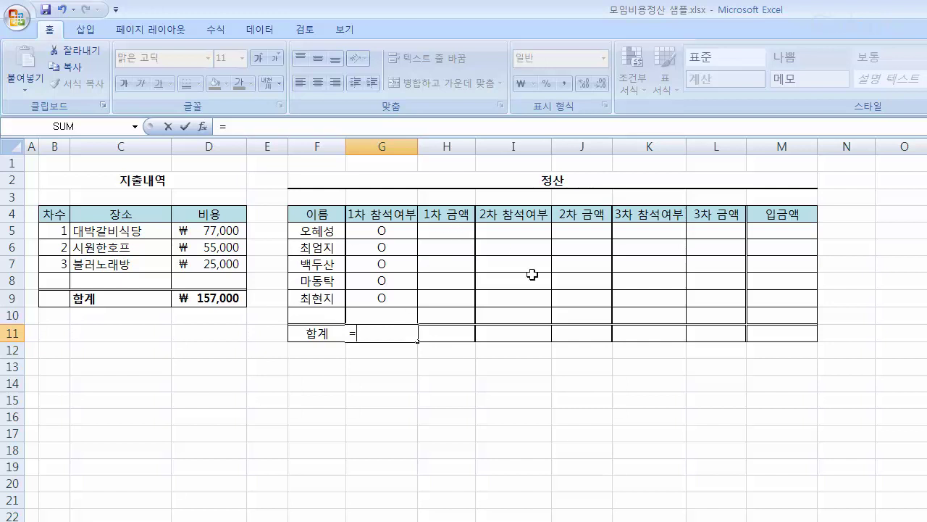
text(countif)
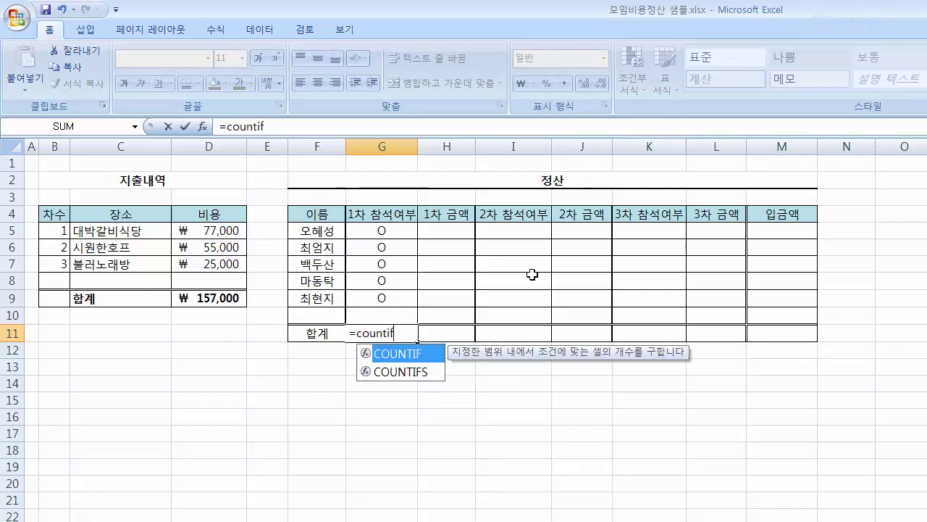
text(()
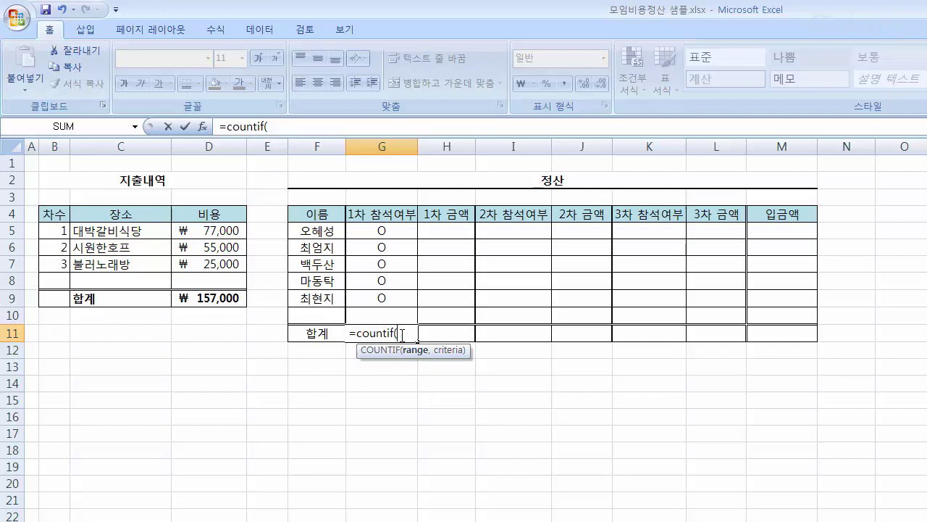
click(400, 230)
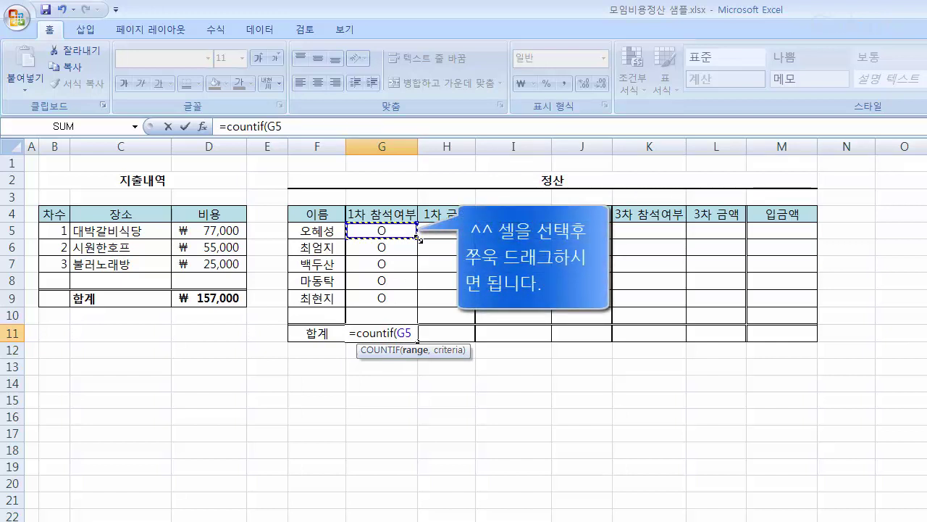
drag(419, 242, 416, 322)
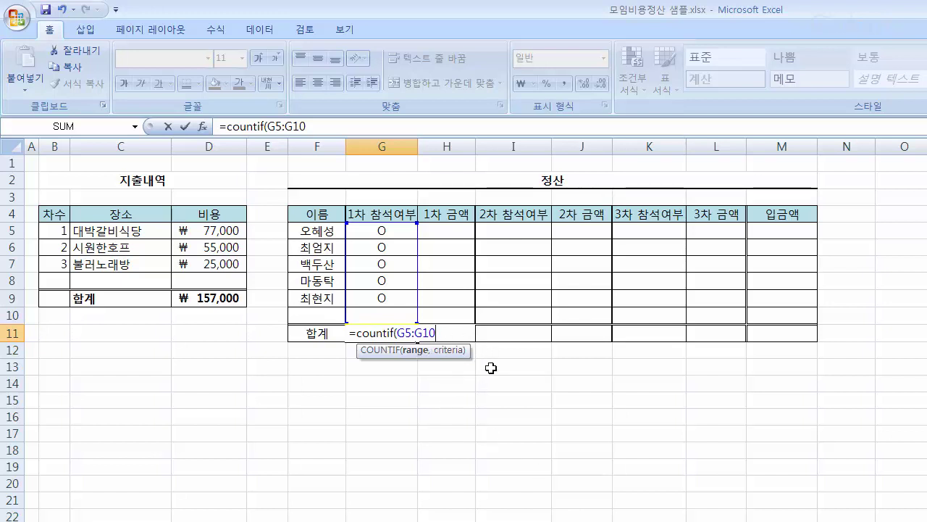
text(,)
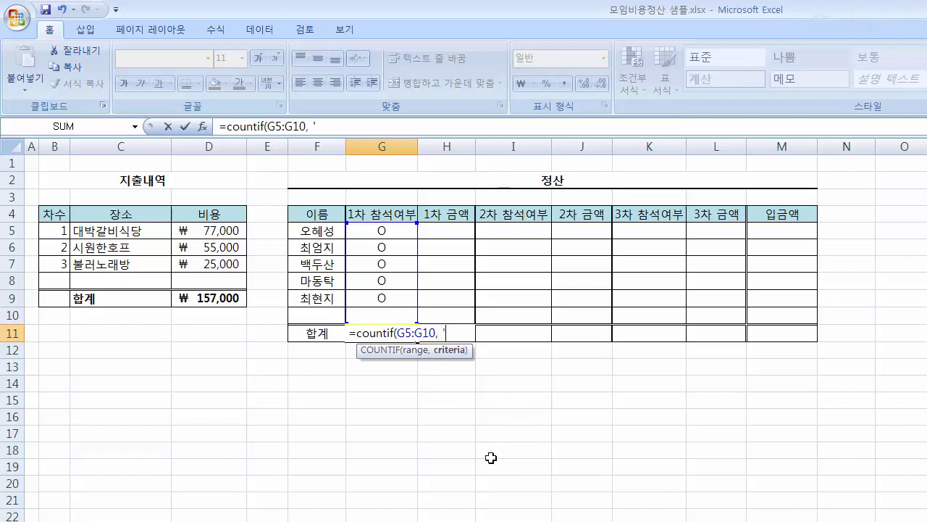
text( "O")
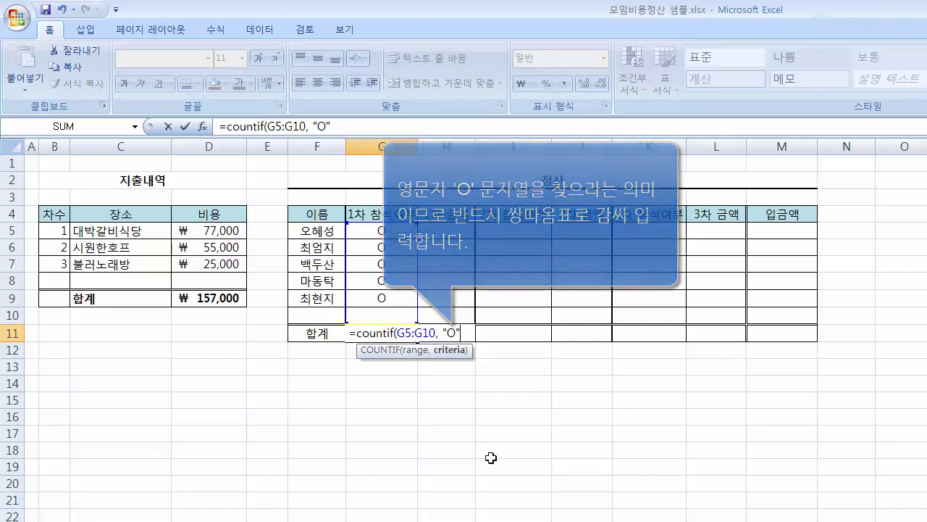
text())
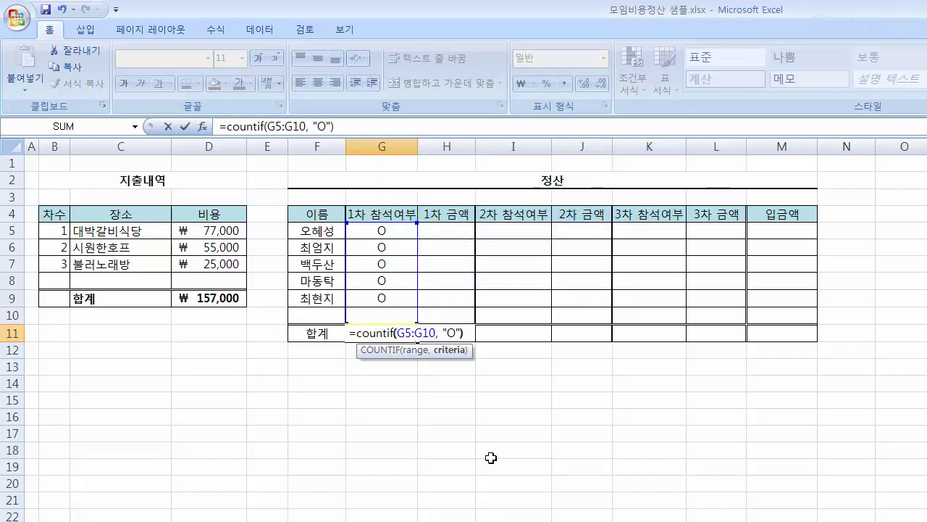
key(Return)
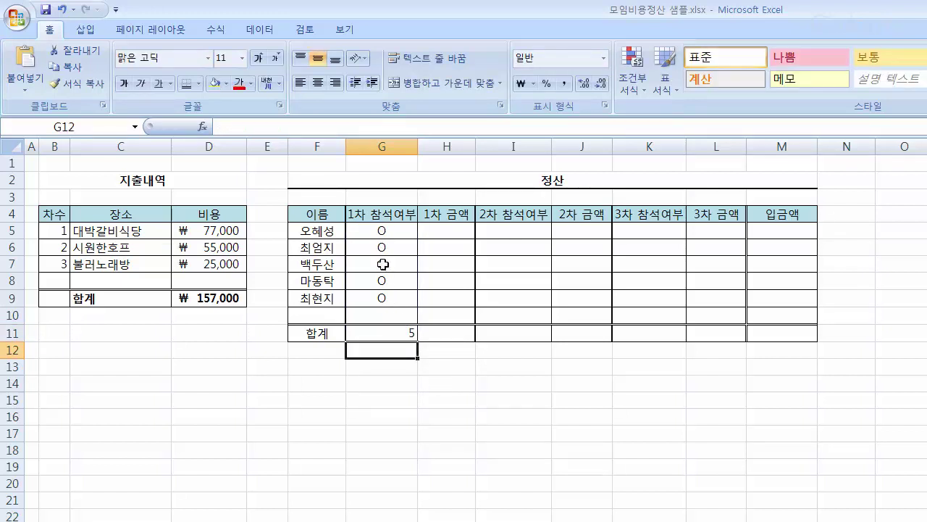
click(415, 367)
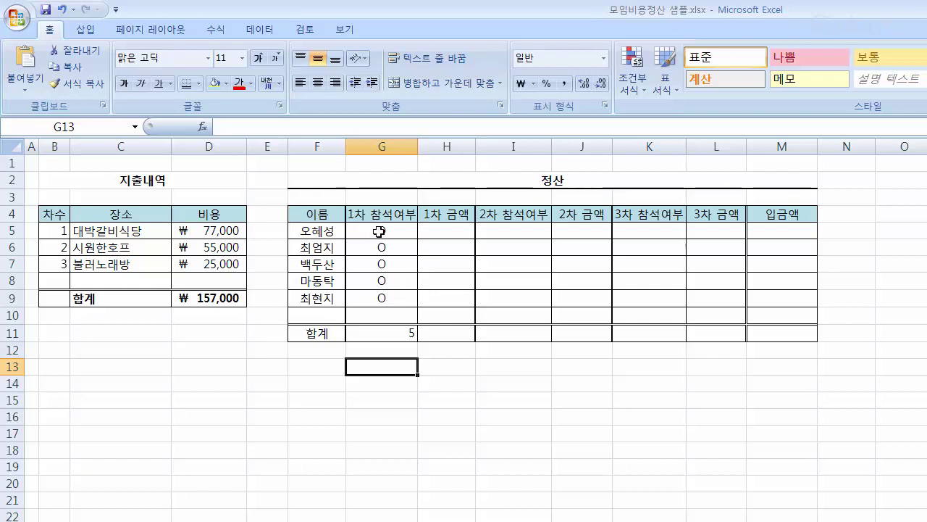
- Begin a formula in H5, the first person's 1차 금액 cell
click(439, 230)
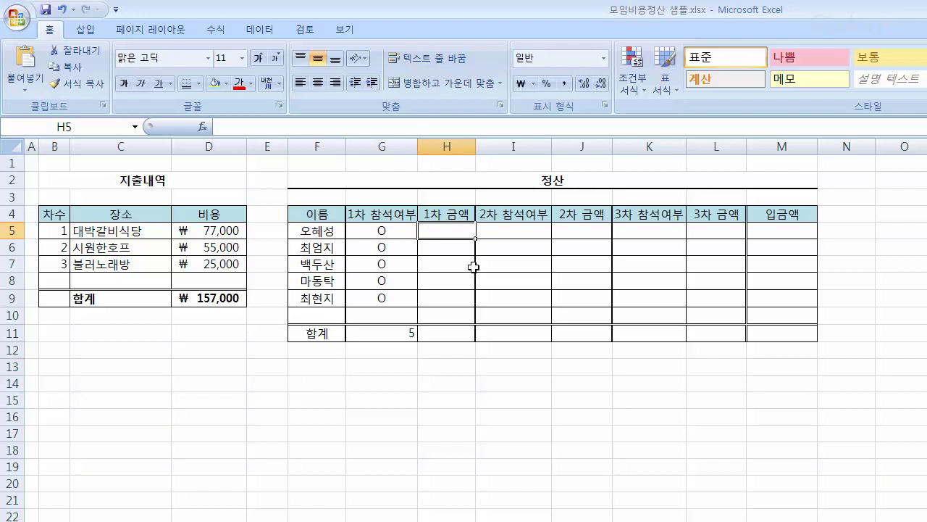
text(=)
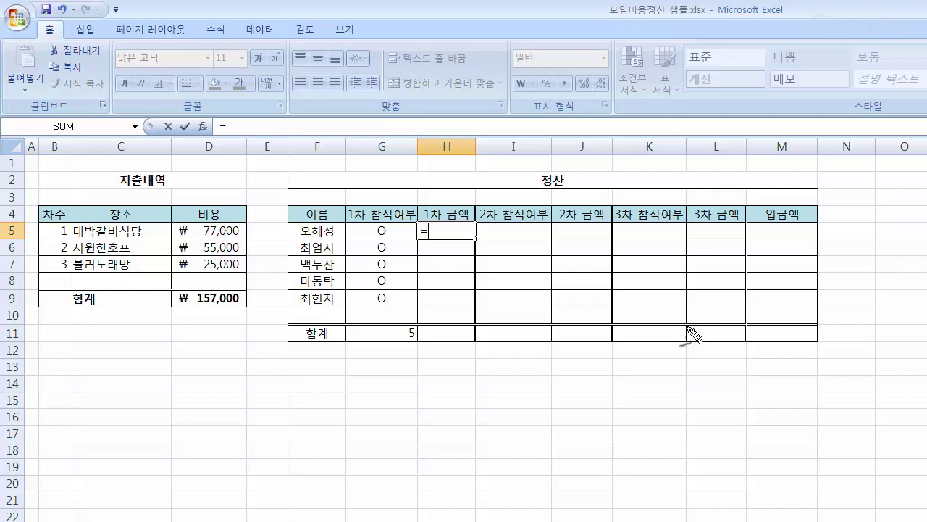
mouse_move(244, 236)
mouse_down()
mouse_move(190, 236)
mouse_move(239, 231)
mouse_move(210, 218)
mouse_move(231, 259)
mouse_move(225, 218)
mouse_move(192, 250)
mouse_move(228, 239)
mouse_move(241, 249)
mouse_up()
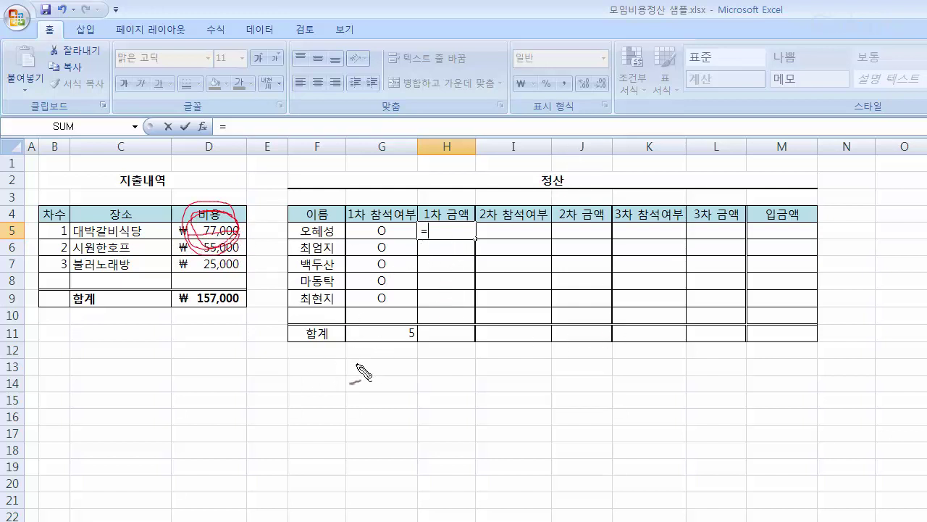
mouse_move(425, 352)
mouse_down()
mouse_move(408, 328)
mouse_move(410, 352)
mouse_up()
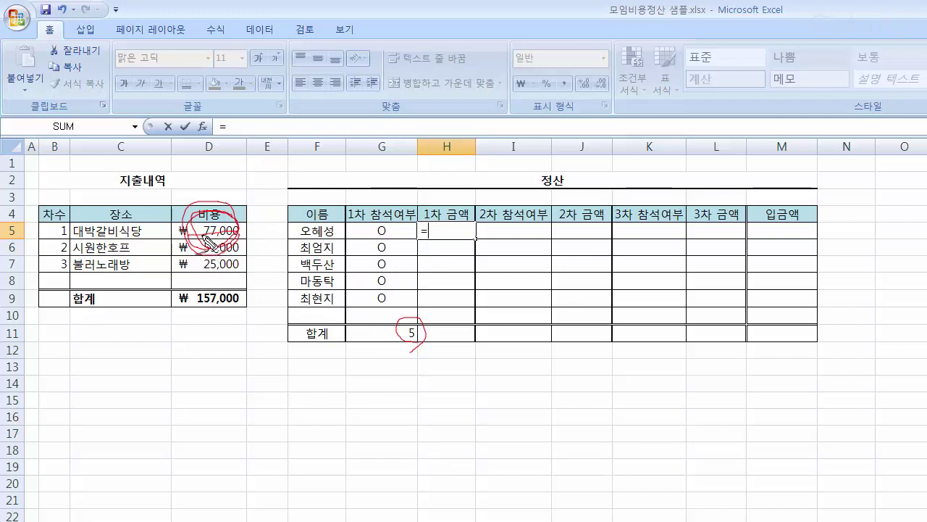
mouse_move(185, 237)
mouse_down()
mouse_move(240, 252)
mouse_move(239, 222)
mouse_move(184, 233)
mouse_move(194, 245)
mouse_up()
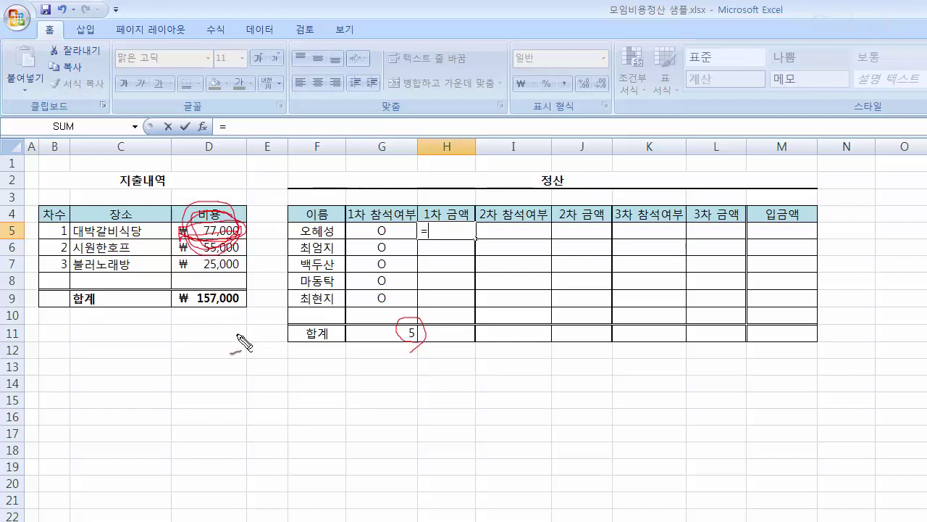
mouse_move(179, 229)
mouse_down()
mouse_move(176, 255)
mouse_move(221, 248)
mouse_move(241, 221)
mouse_move(187, 235)
mouse_up()
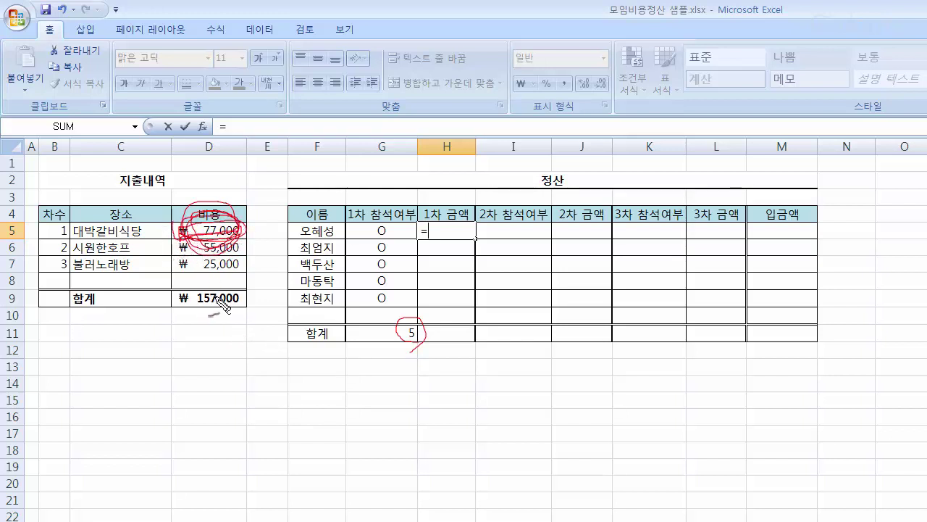
key(Escape)
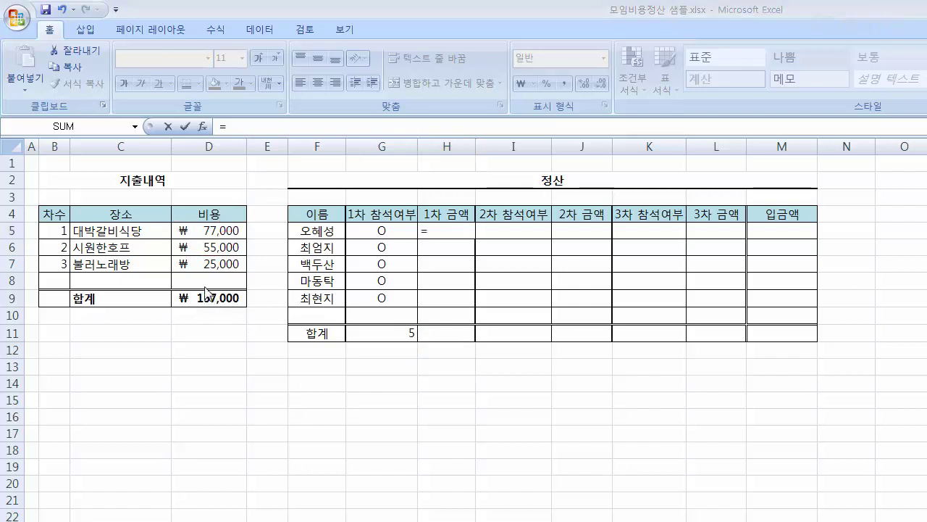
click(210, 233)
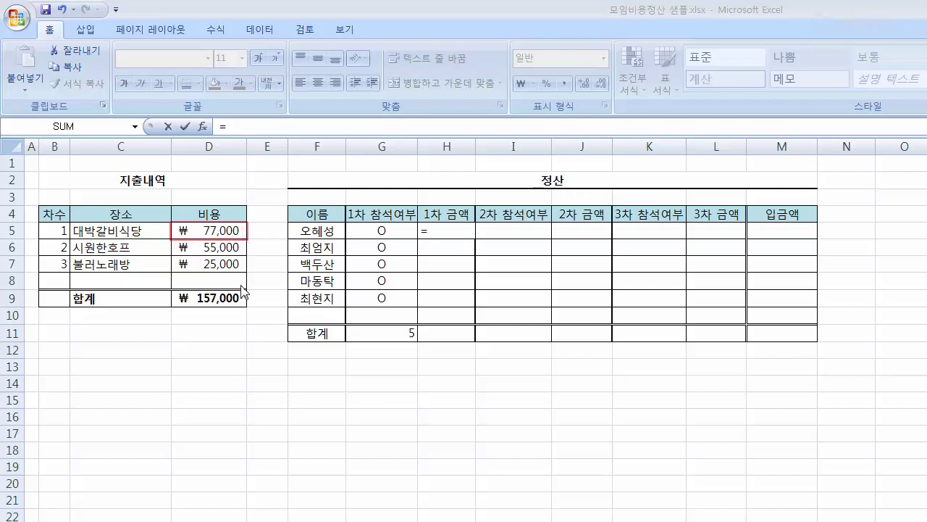
click(350, 331)
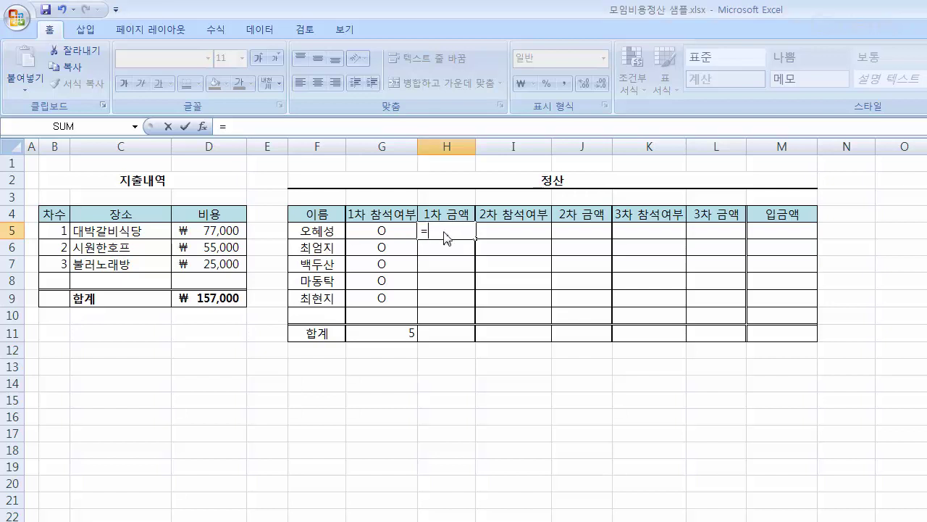
- Complete the H5 formula as =$D$5/$G$11, dividing the first-round cost by the attendee count with absolute references
click(228, 237)
text($D$)
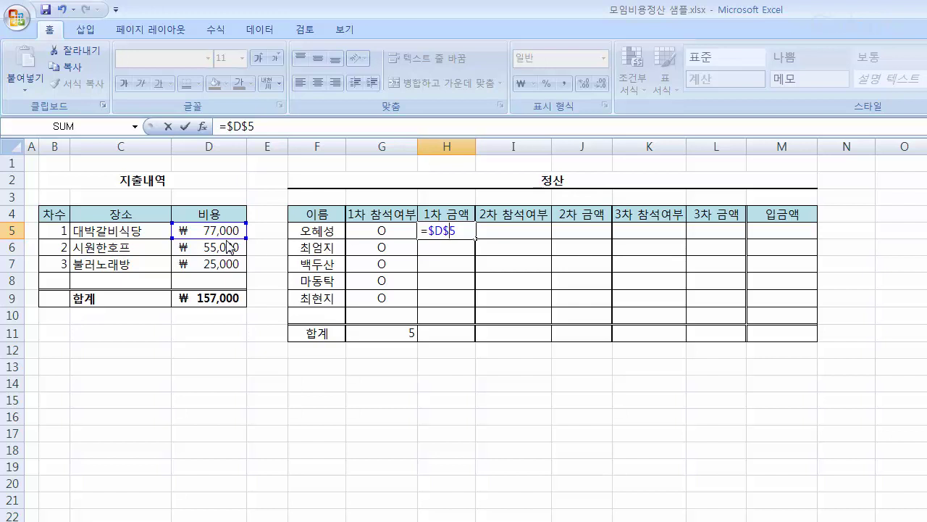
key(Left)
click(411, 340)
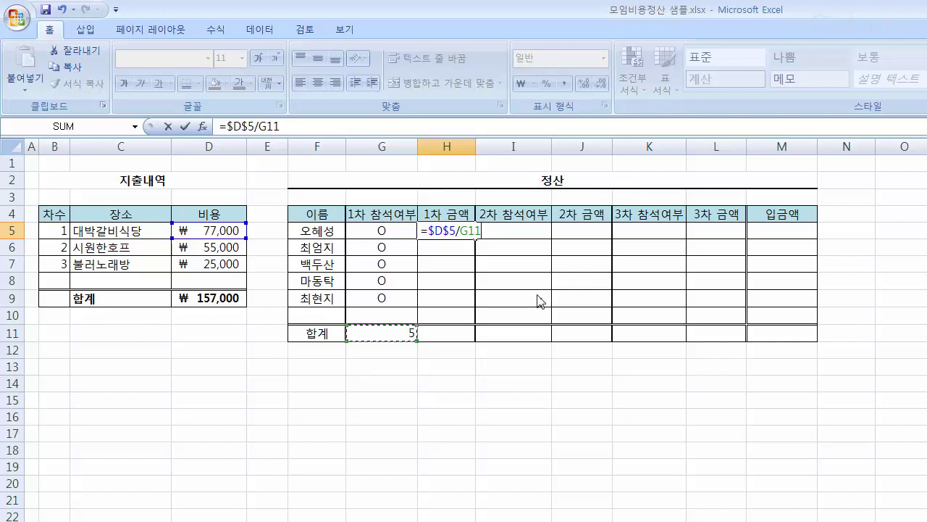
click(463, 232)
text($D)
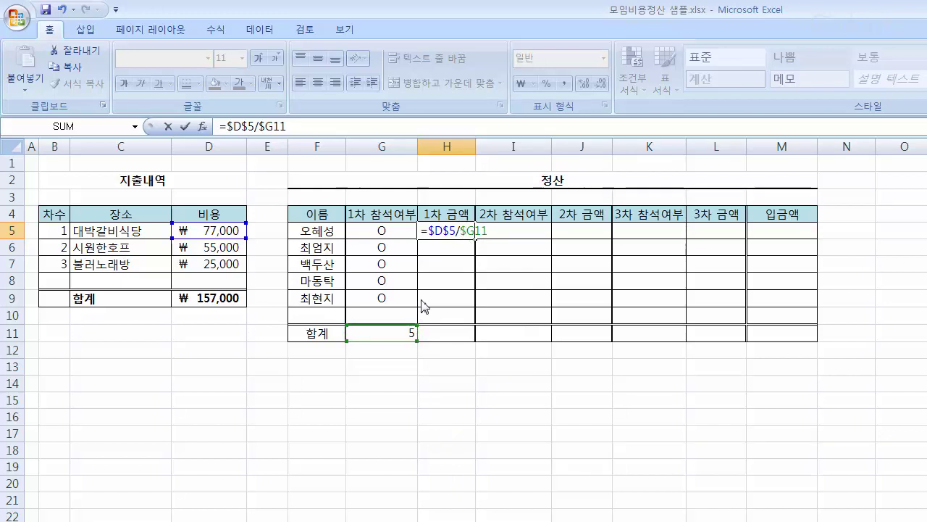
text($)
key(Return)
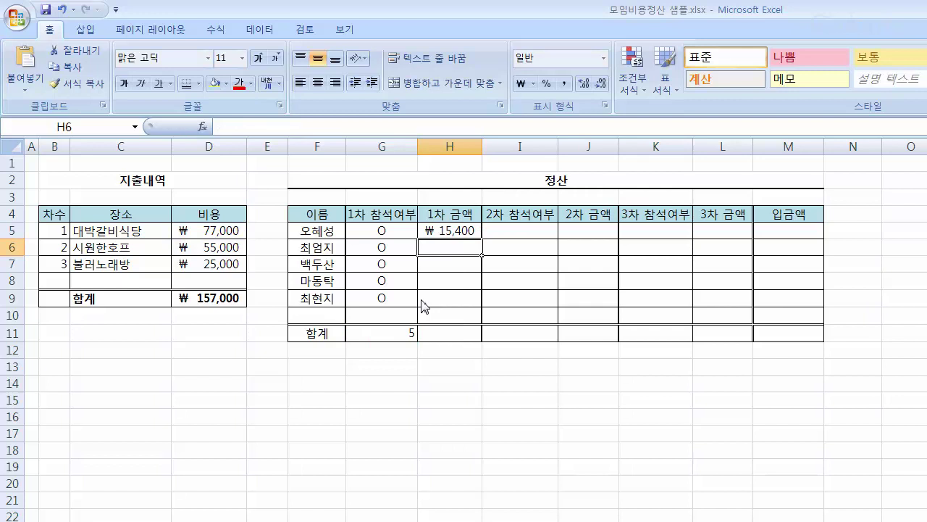
- Fill the H5 formula down the 1차 금액 column through H9 and check the references in H5
click(450, 235)
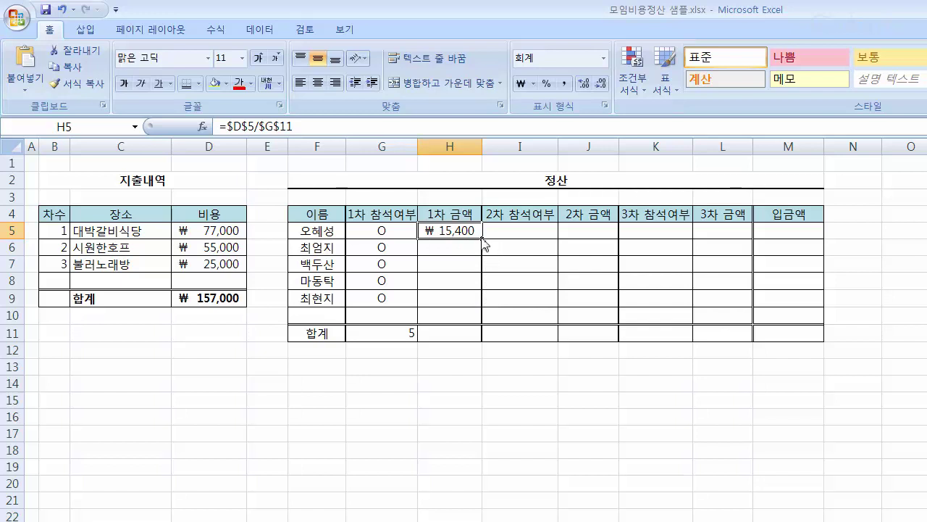
drag(483, 238, 486, 314)
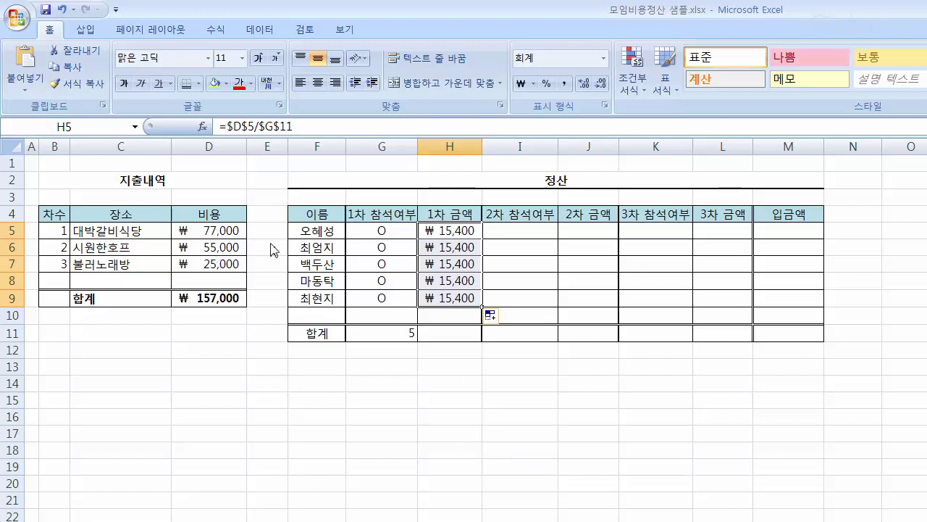
double_click(439, 237)
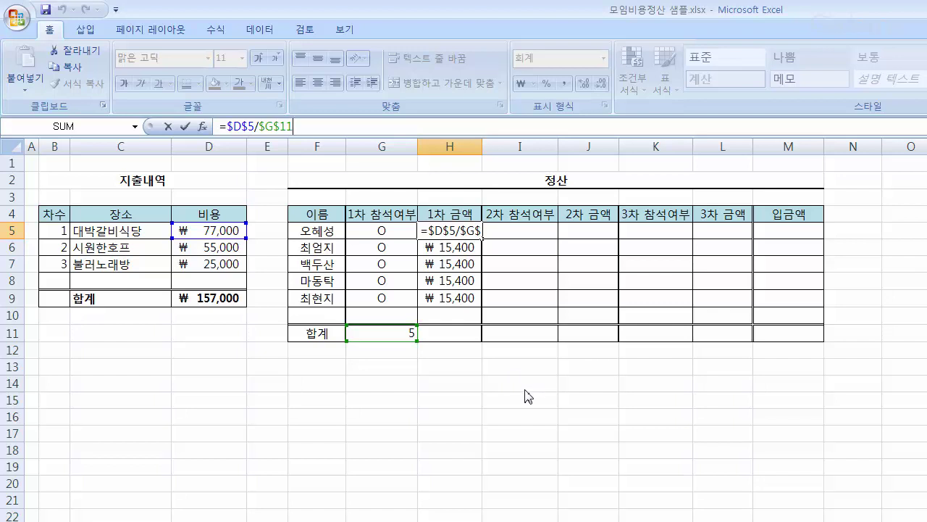
click(629, 406)
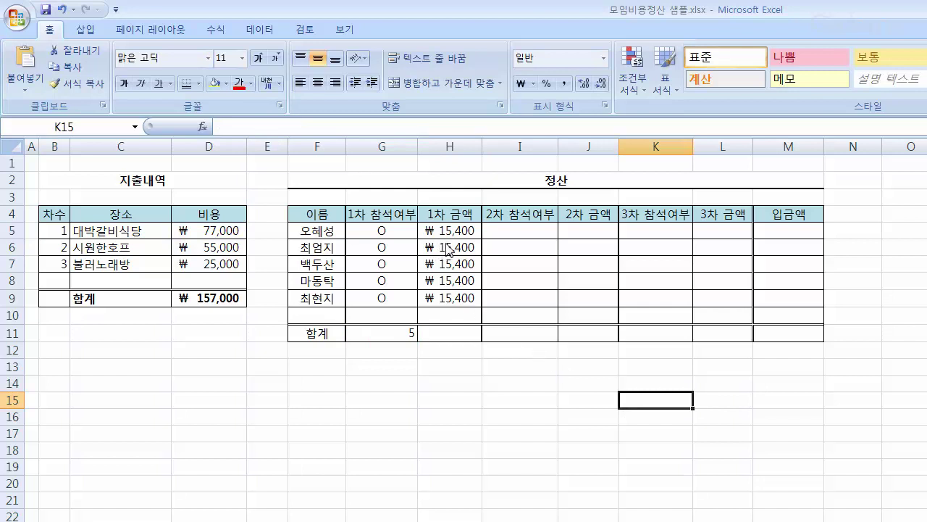
- Total the 1차 금액 column in the 합계 cell H11 with the formula =sum(H5:H10)
click(449, 336)
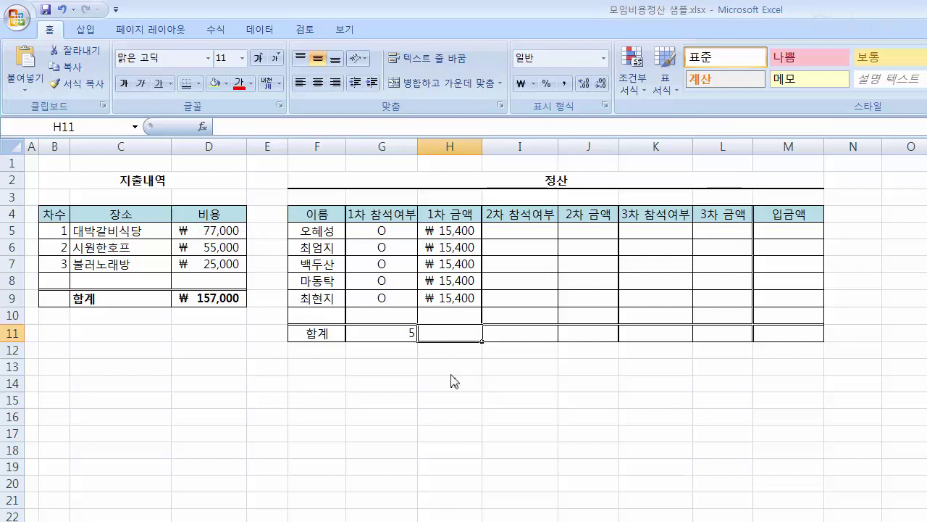
text(=sum()
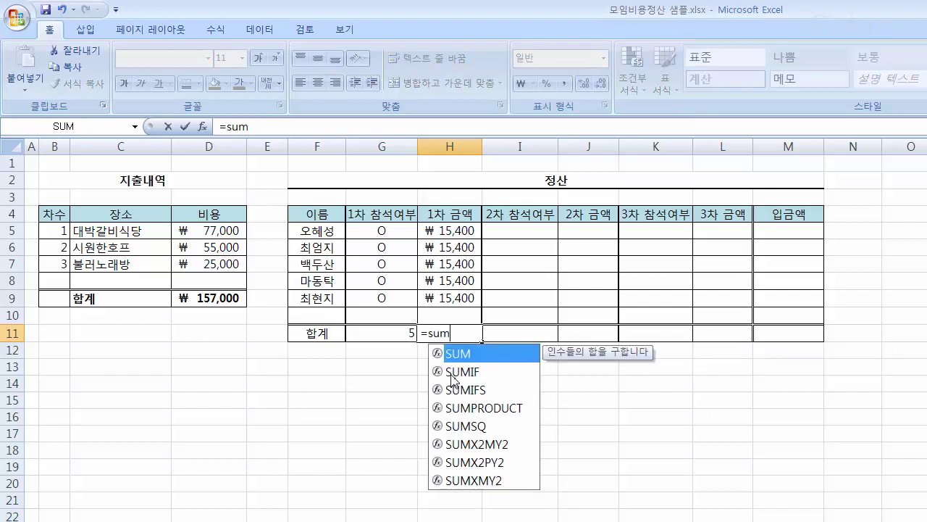
click(473, 232)
drag(472, 232, 472, 319)
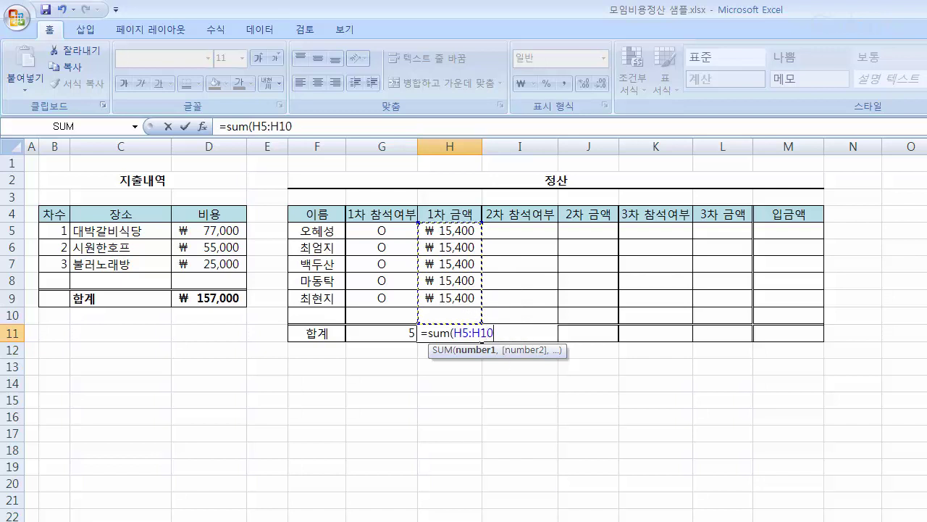
text())
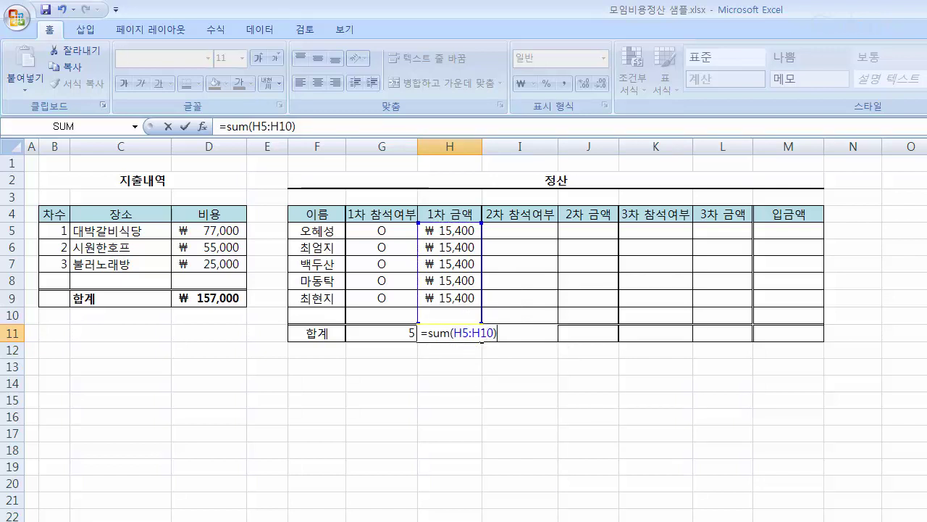
key(Return)
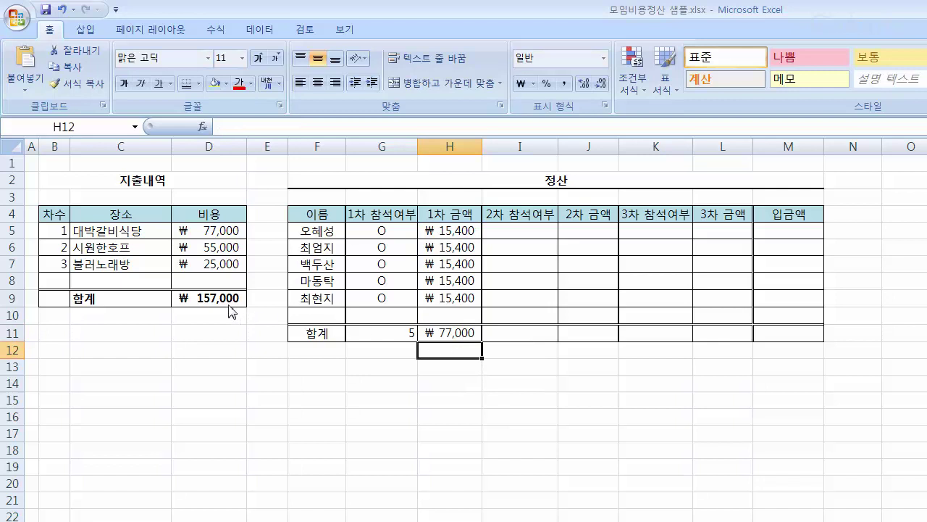
- Compare the first-round cost in D5 with the 1차 금액 total in H11
click(217, 231)
click(427, 337)
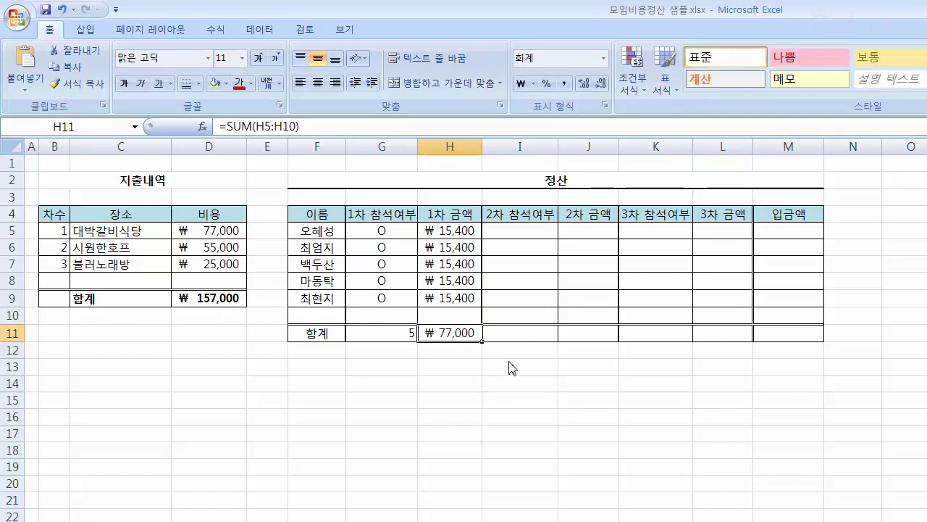
click(226, 232)
click(476, 337)
click(577, 371)
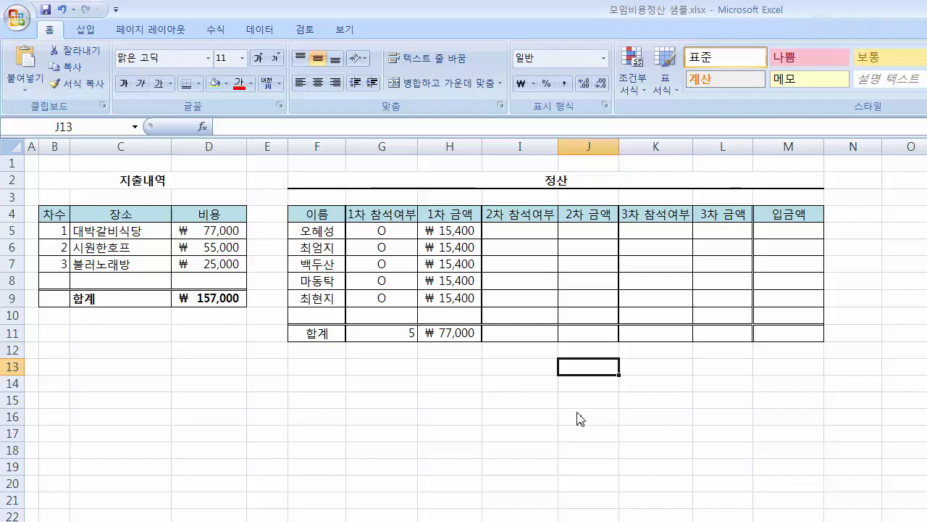
- Mark the first two people as second-round attendees by entering O in I5 and I6 under 2차 참석여부
click(536, 230)
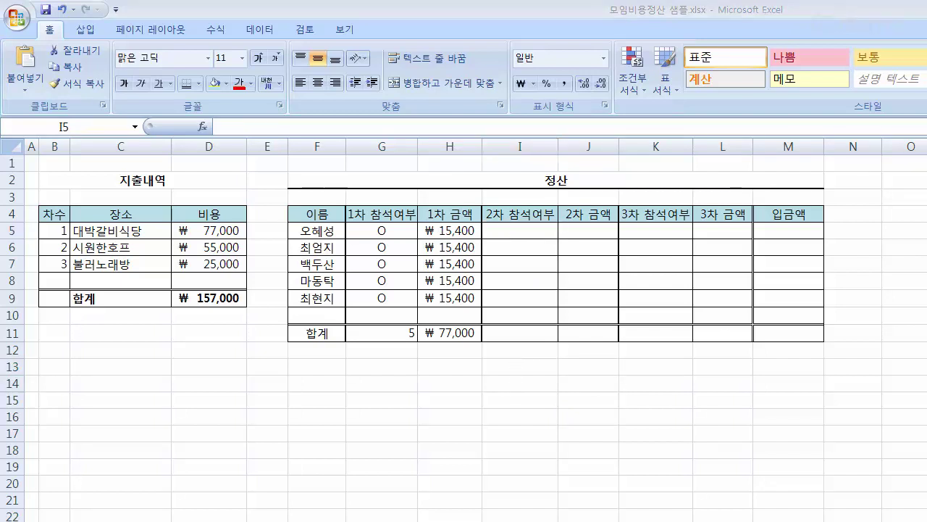
click(533, 236)
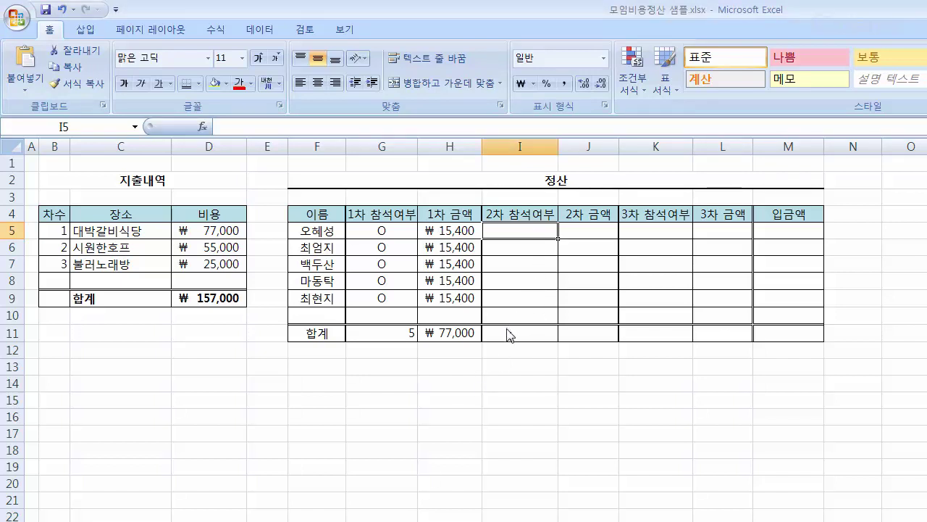
text(O)
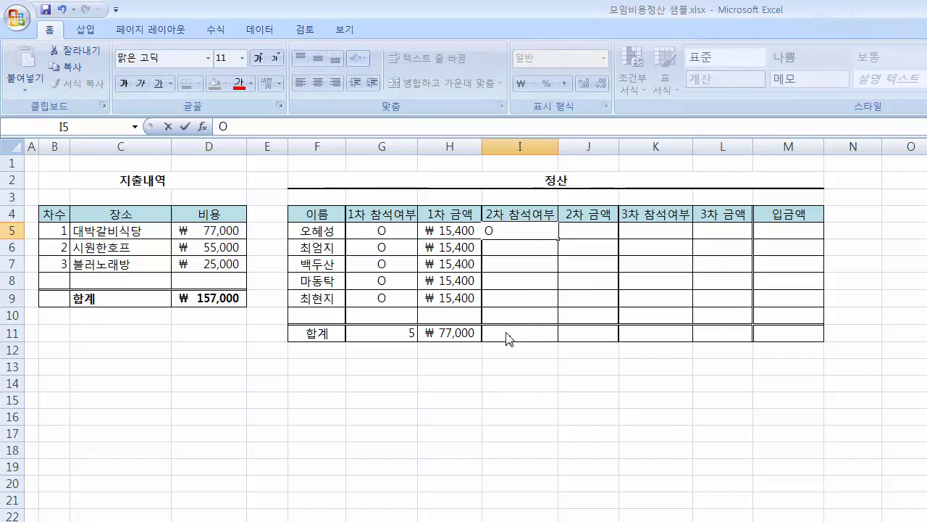
key(Return)
text(O)
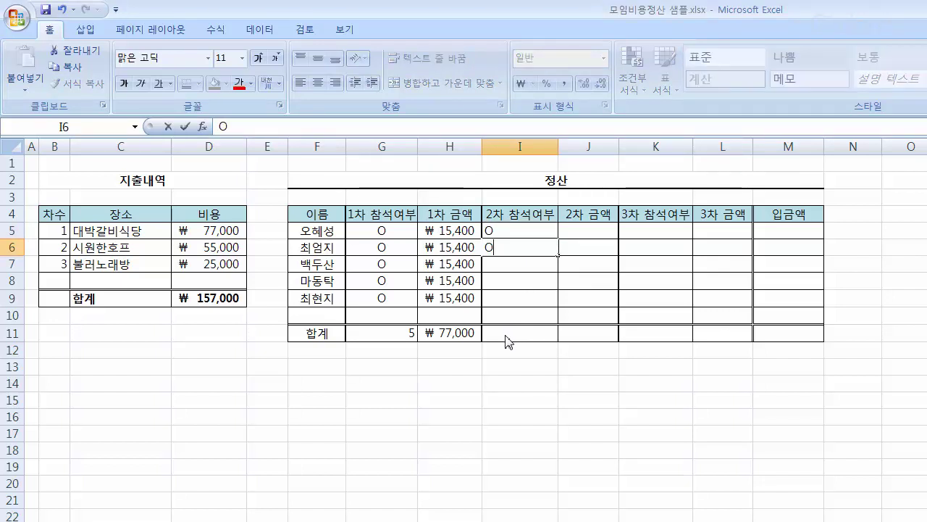
key(Return)
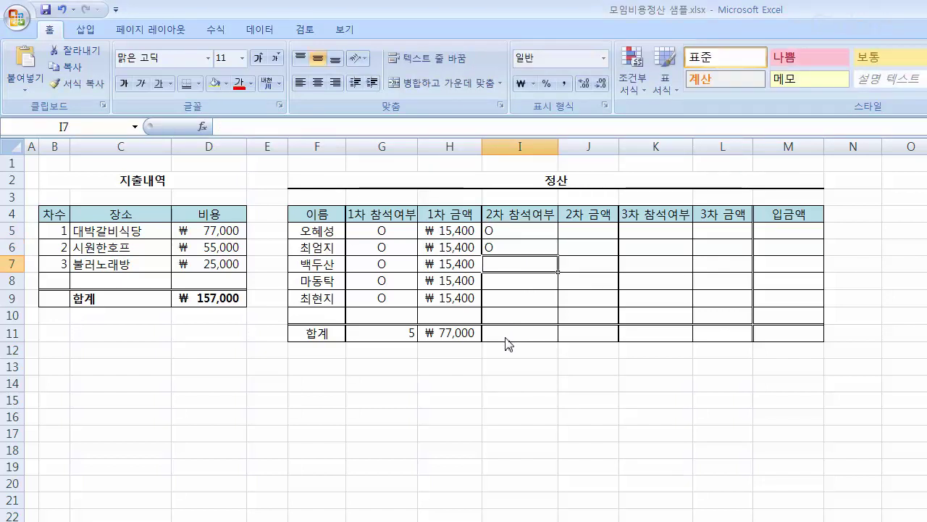
key(Up)
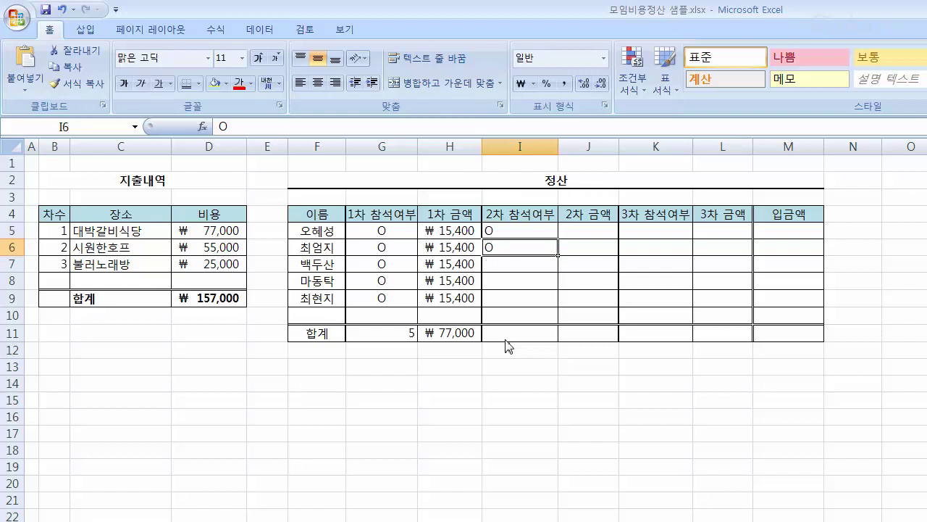
key(Up)
key(Down)
key(Down)
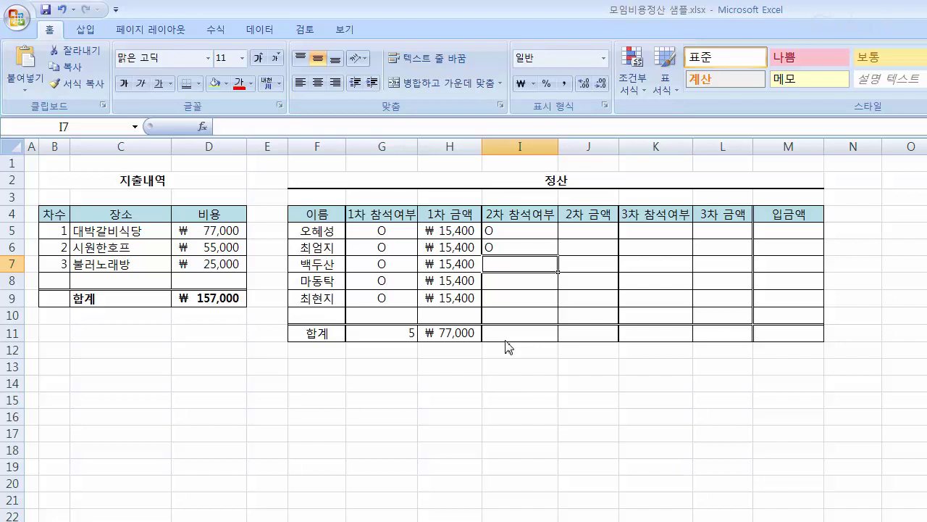
- Enter X in I7 and I8 and O in I9, and center the second-round attendance marks in I5:I9
text(X)
key(Return)
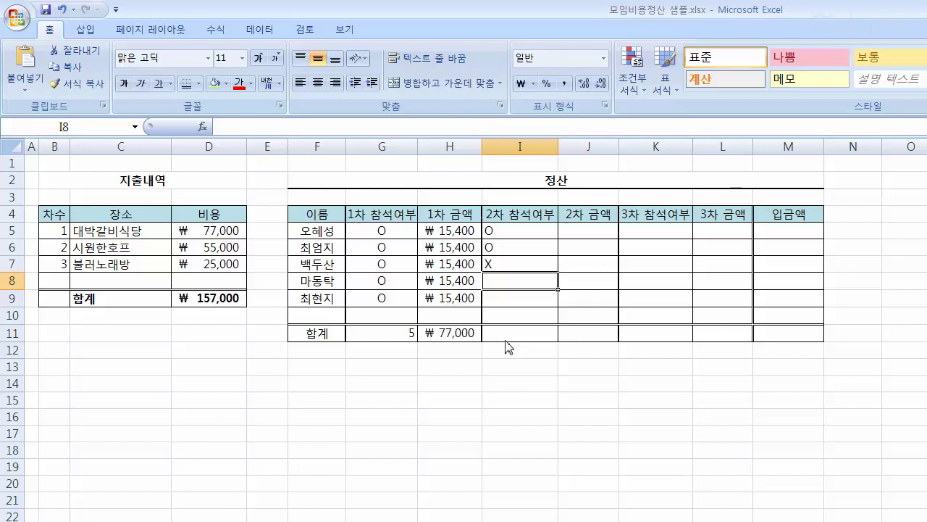
text(X)
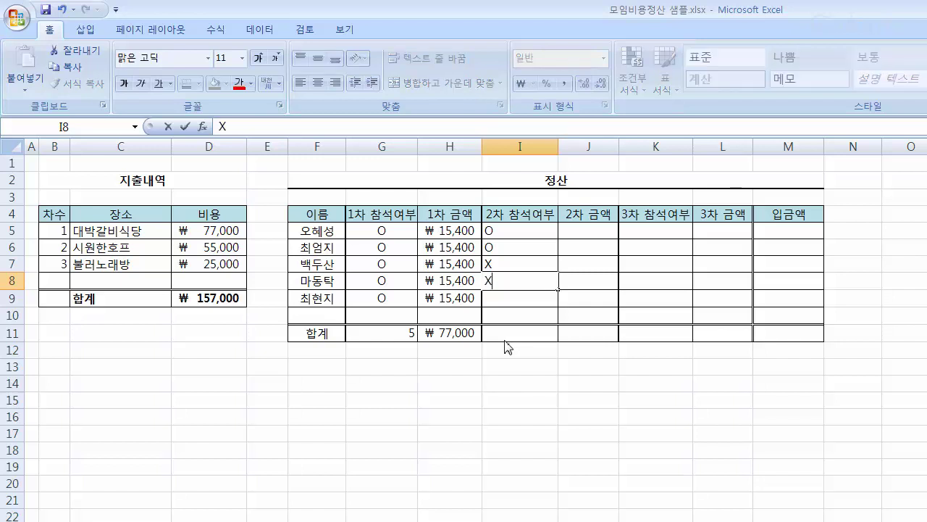
key(Return)
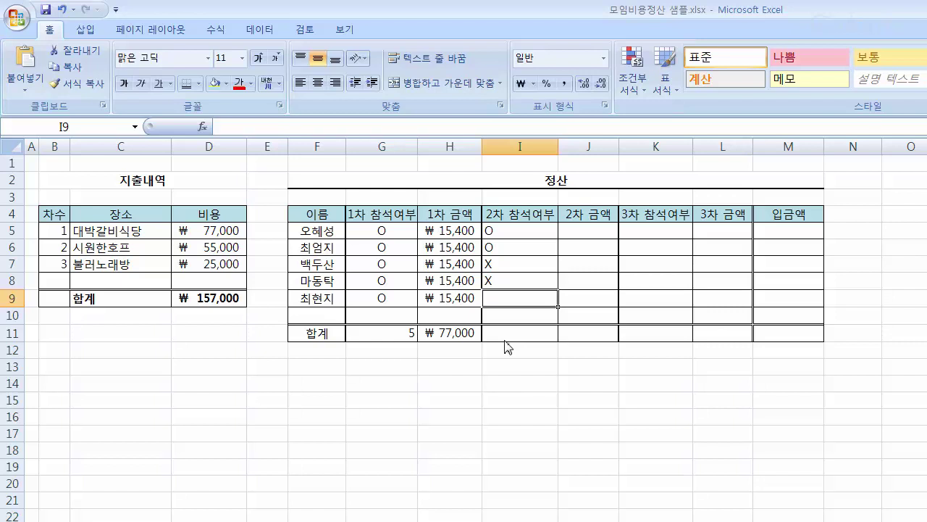
text(O)
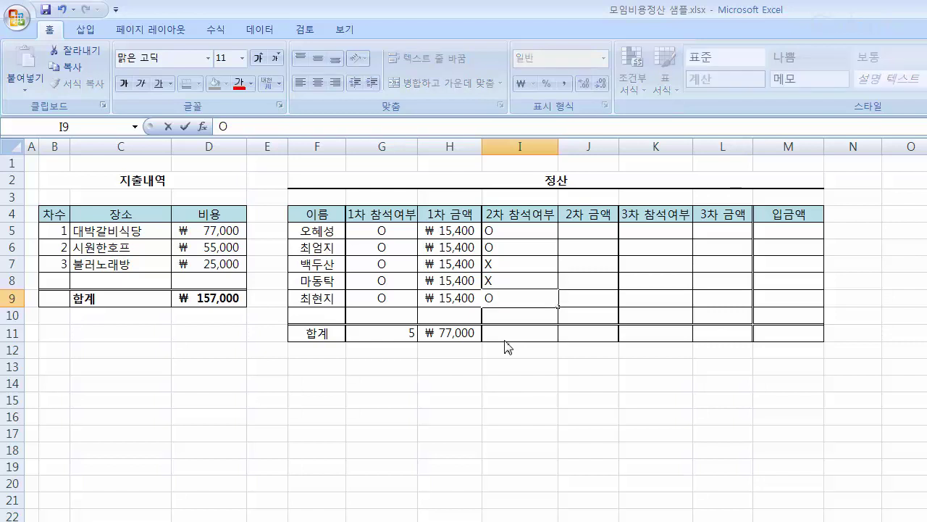
key(Return)
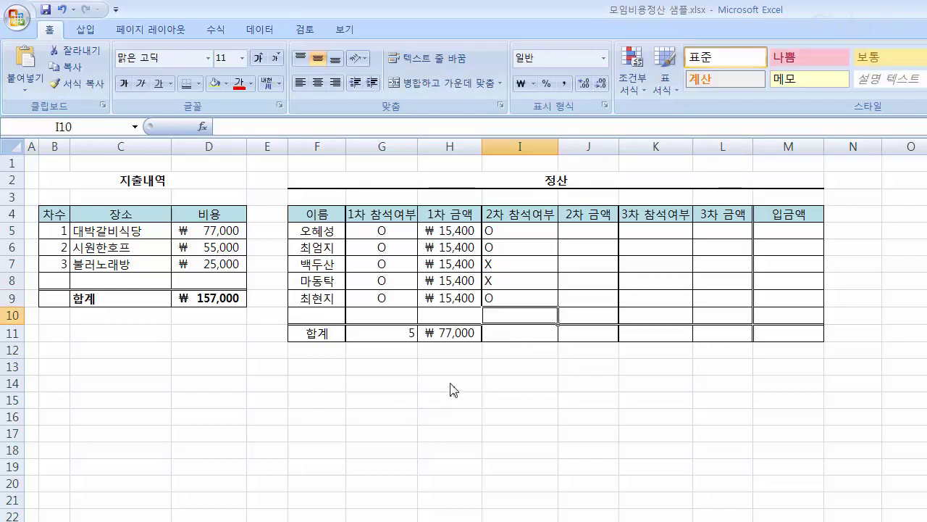
drag(536, 234, 532, 308)
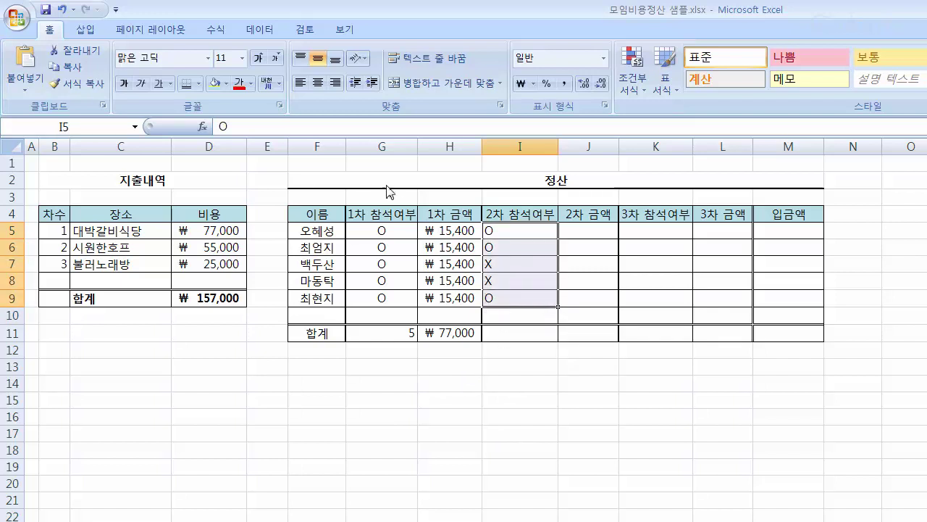
click(317, 82)
- Count the second-round attendees in the 합계 cell I11 with the formula =countif(I5:I10,"O")
click(526, 332)
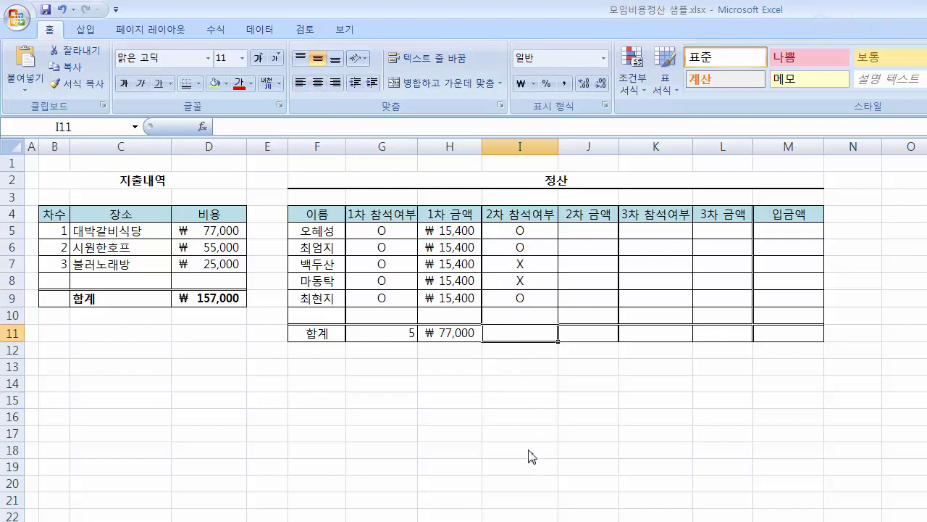
text(=)
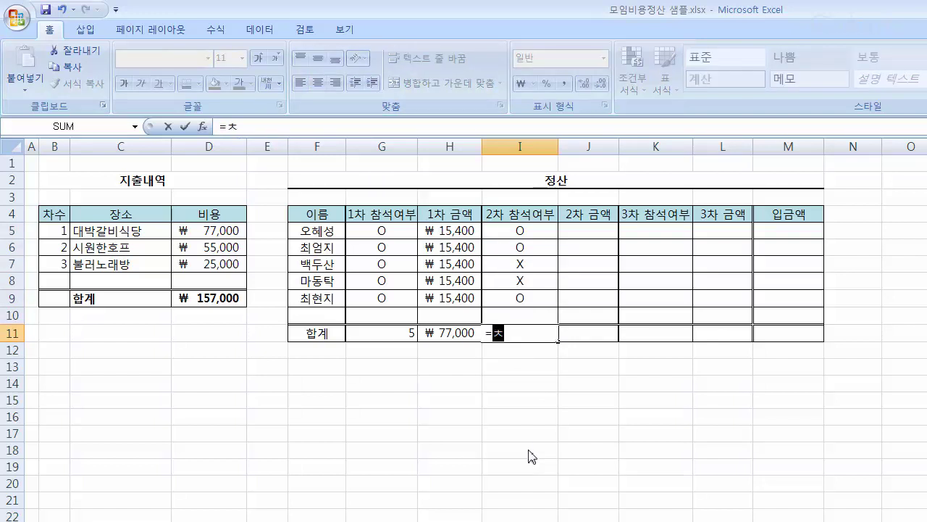
text(coun)
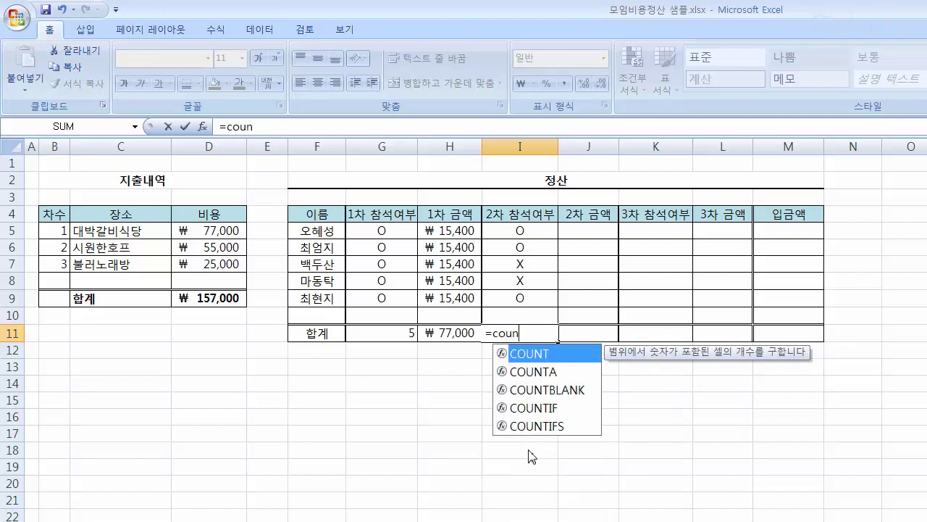
text(tif()
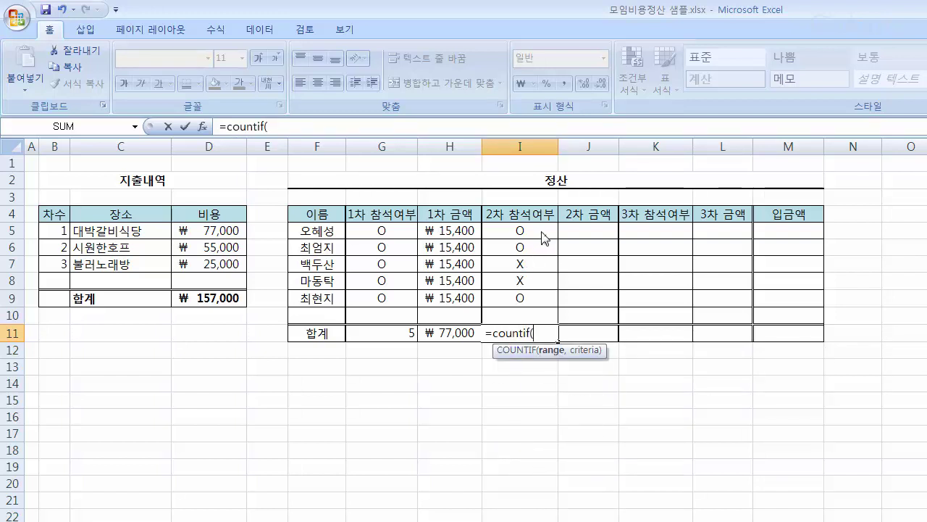
drag(543, 237, 548, 315)
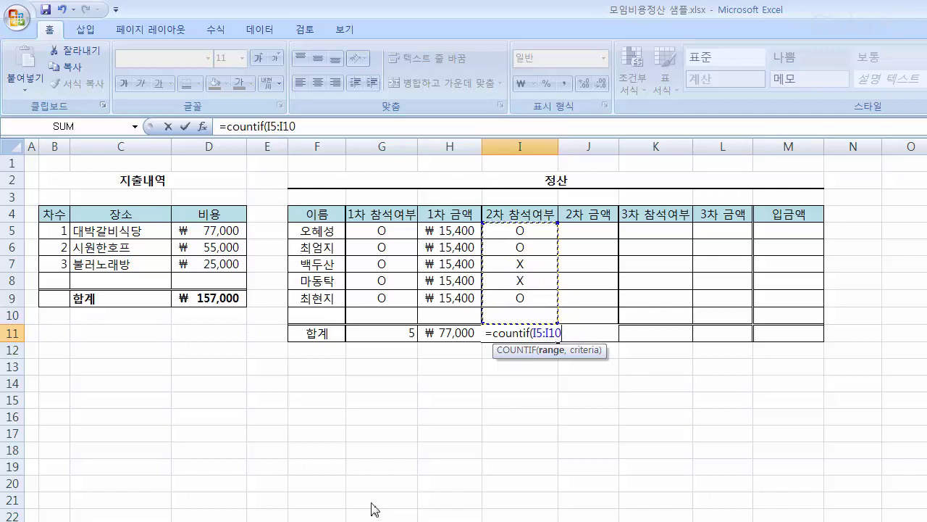
text(,)
text(O)
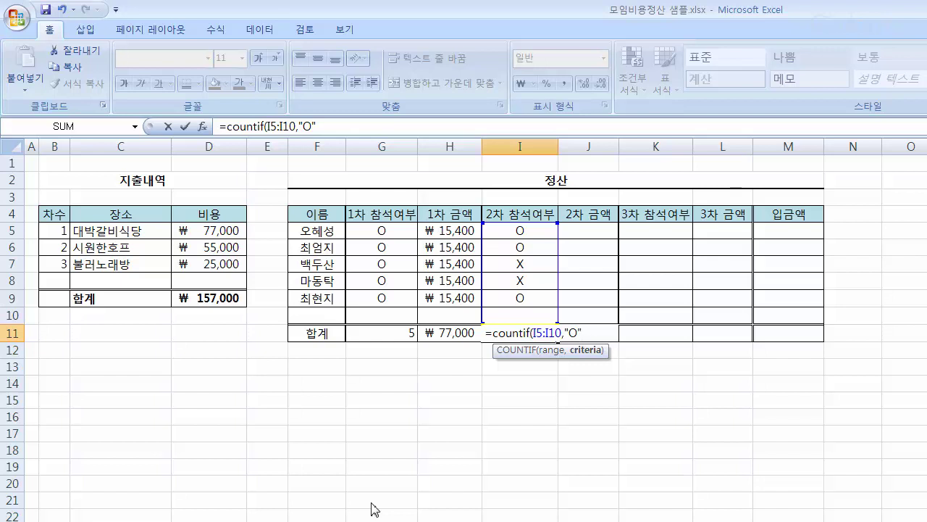
text("))
key(Return)
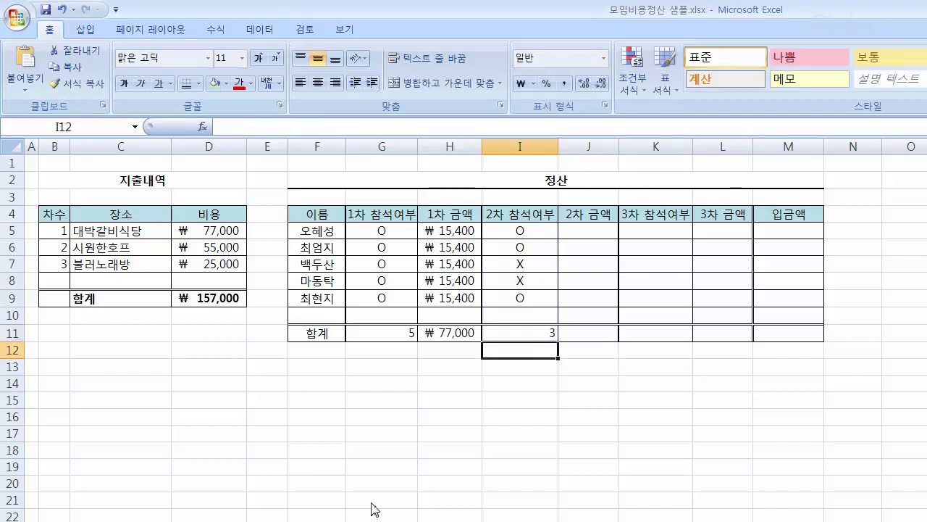
- Check the attendee count in I11 against the O marks in the 2차 참석여부 column
click(534, 332)
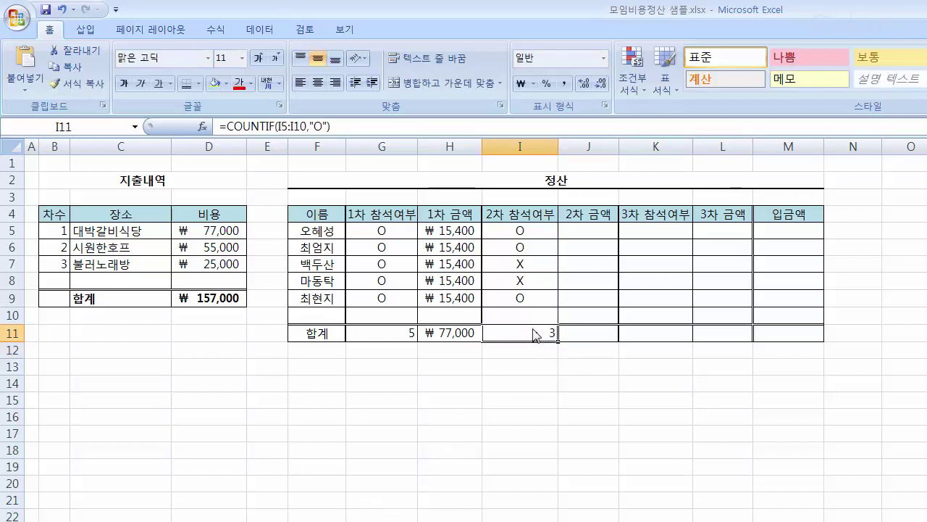
click(521, 234)
click(523, 249)
click(524, 297)
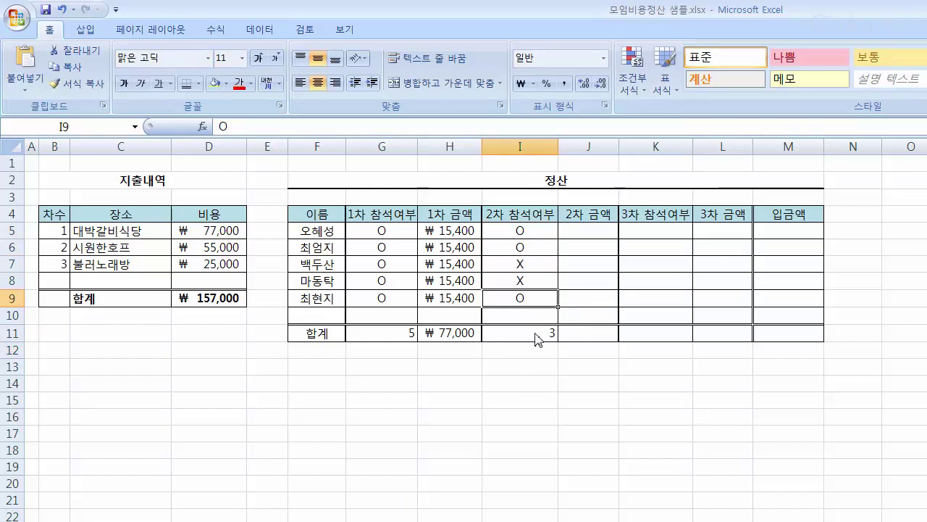
click(545, 337)
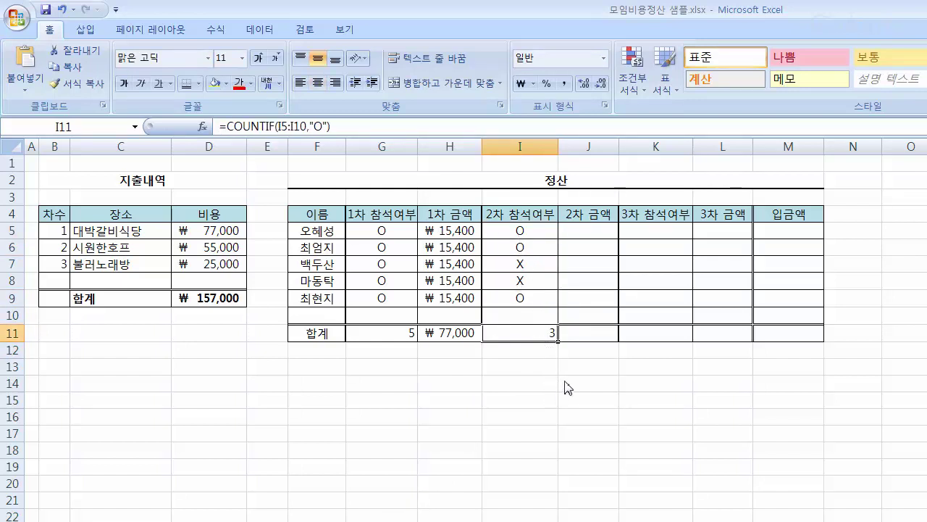
click(590, 235)
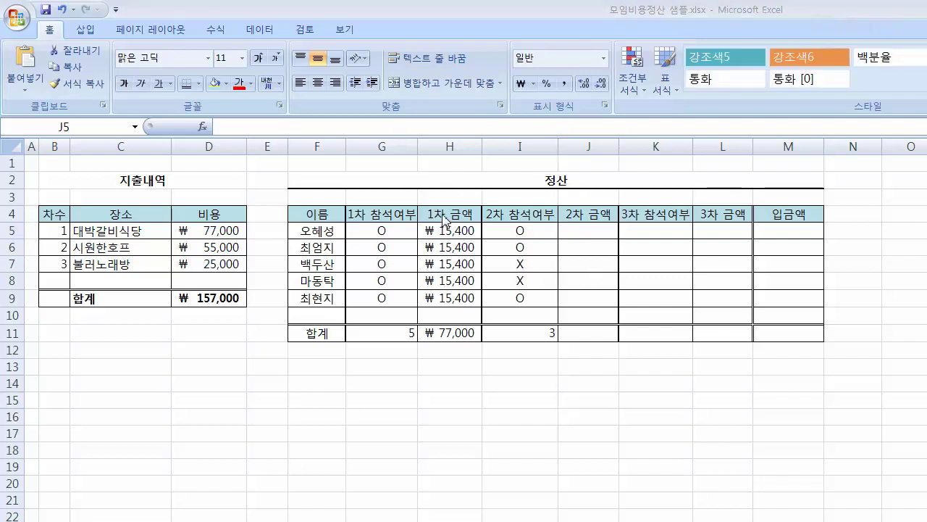
mouse_move(445, 218)
mouse_down()
mouse_move(429, 223)
mouse_move(427, 310)
mouse_move(476, 294)
mouse_move(449, 218)
mouse_up()
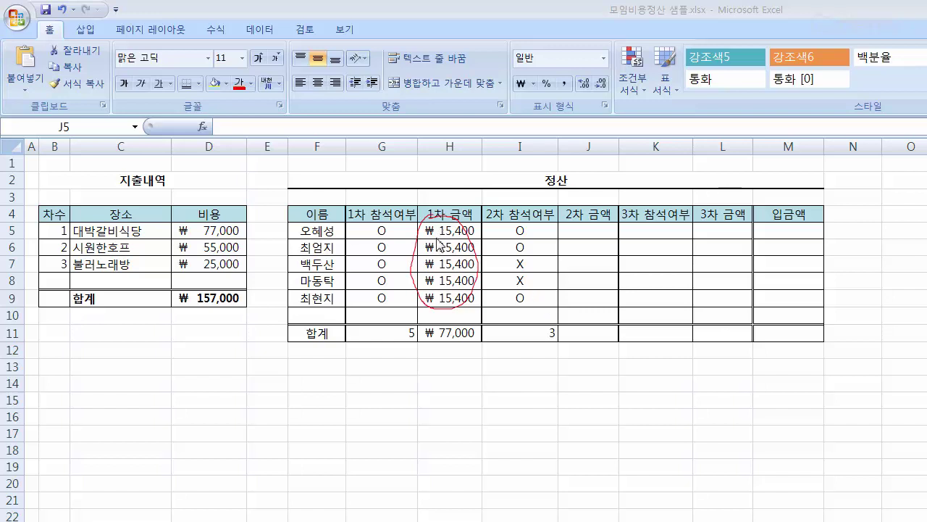
mouse_move(204, 245)
mouse_down()
mouse_move(243, 232)
mouse_move(210, 240)
mouse_up()
mouse_move(421, 339)
mouse_down()
mouse_move(405, 342)
mouse_move(417, 333)
mouse_move(405, 323)
mouse_up()
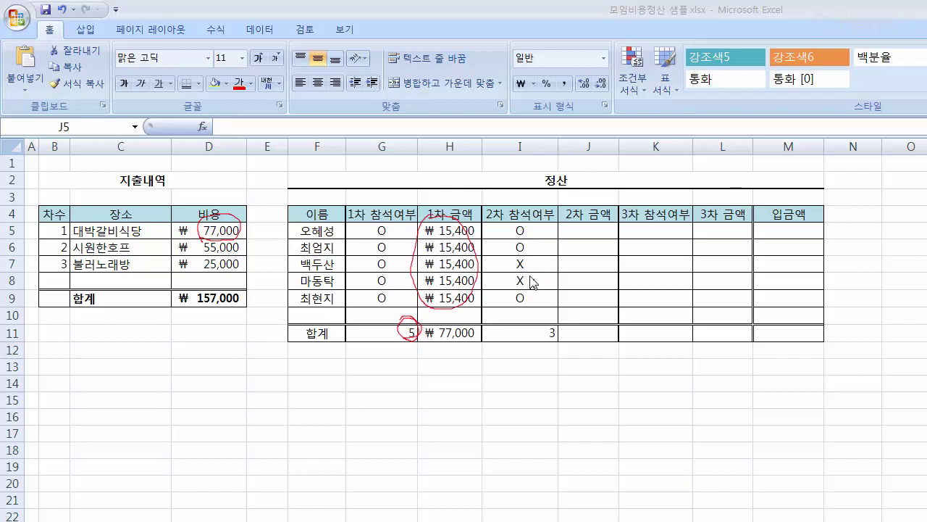
mouse_move(527, 258)
mouse_down()
mouse_move(517, 274)
mouse_move(529, 280)
mouse_move(517, 275)
mouse_up()
mouse_move(618, 259)
mouse_down()
mouse_move(598, 262)
mouse_move(613, 304)
mouse_move(601, 296)
mouse_up()
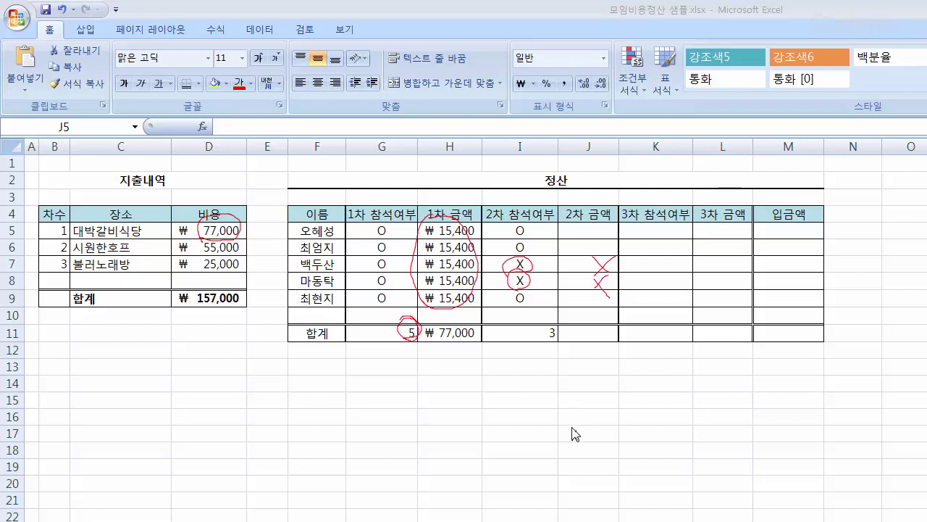
key(Escape)
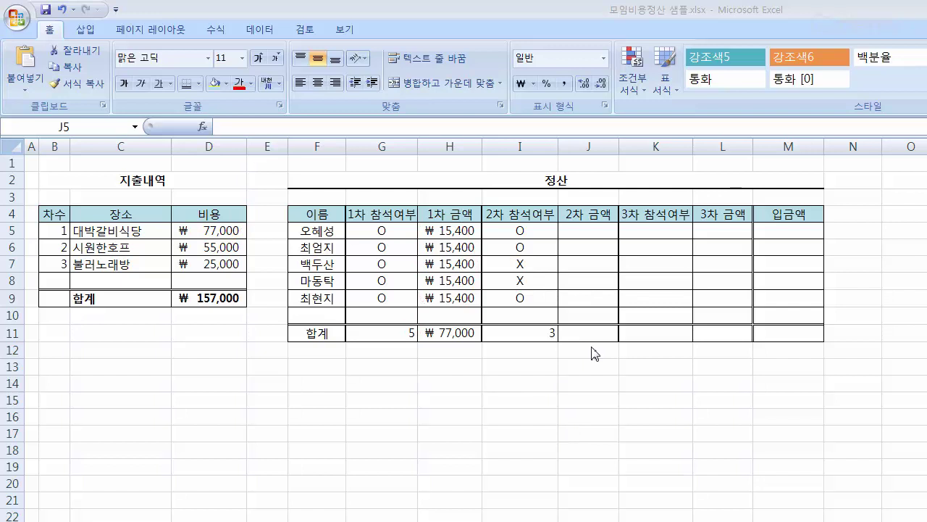
- Calculate the first person's second-round share in J5 with the formula =if(I5="O", $D$6/$I$11, 0)
click(586, 233)
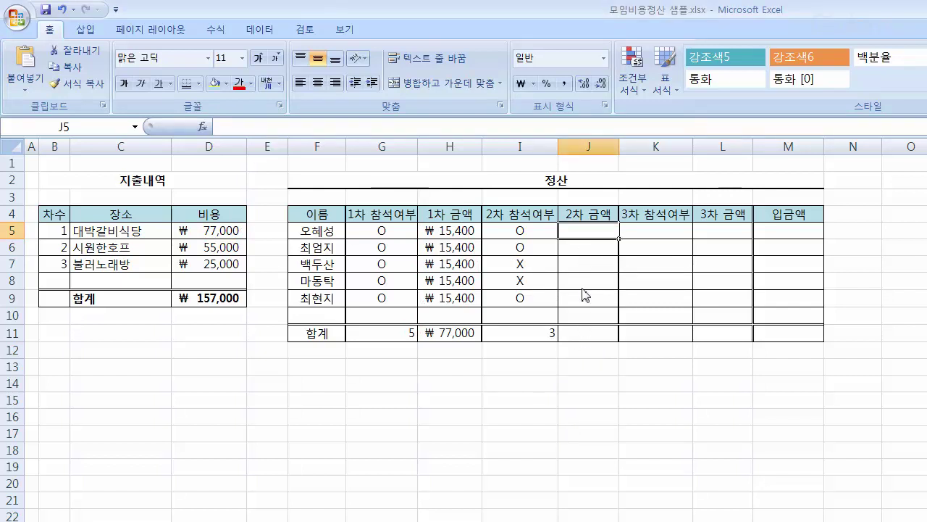
text(=if()
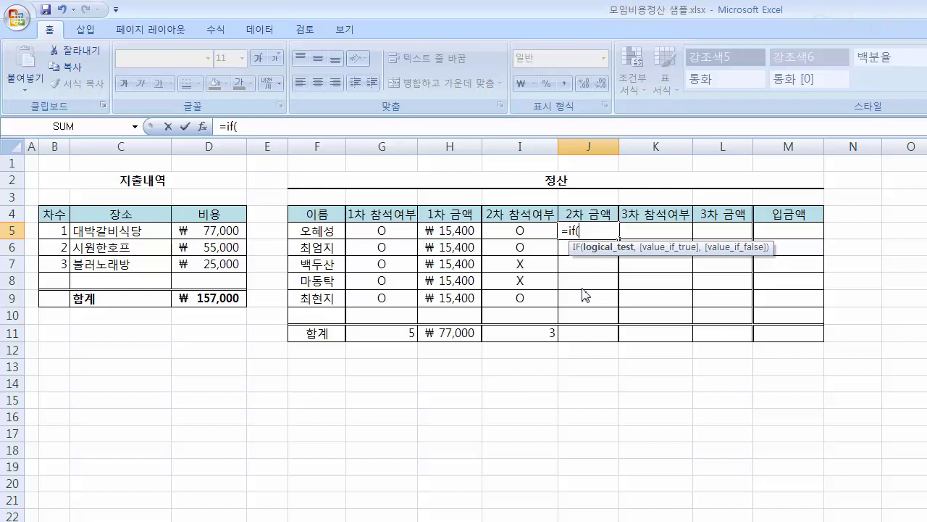
click(533, 235)
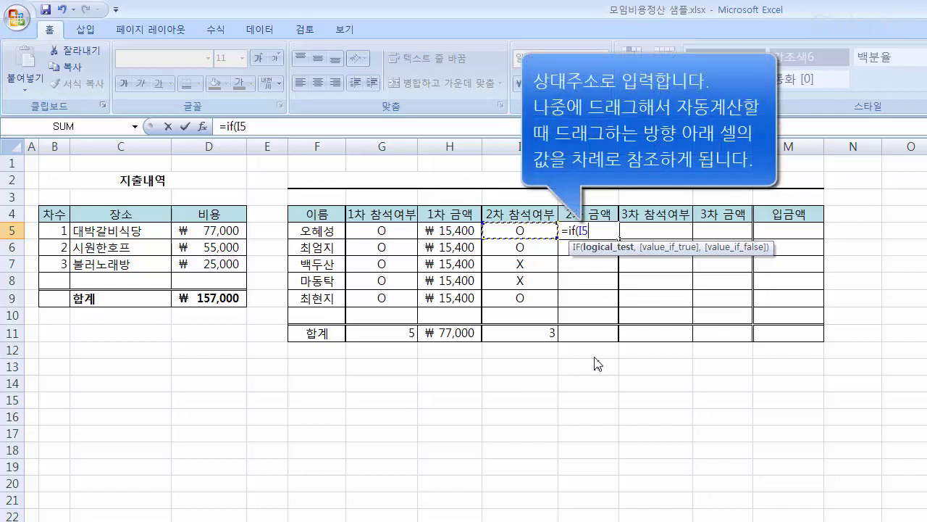
text(=")
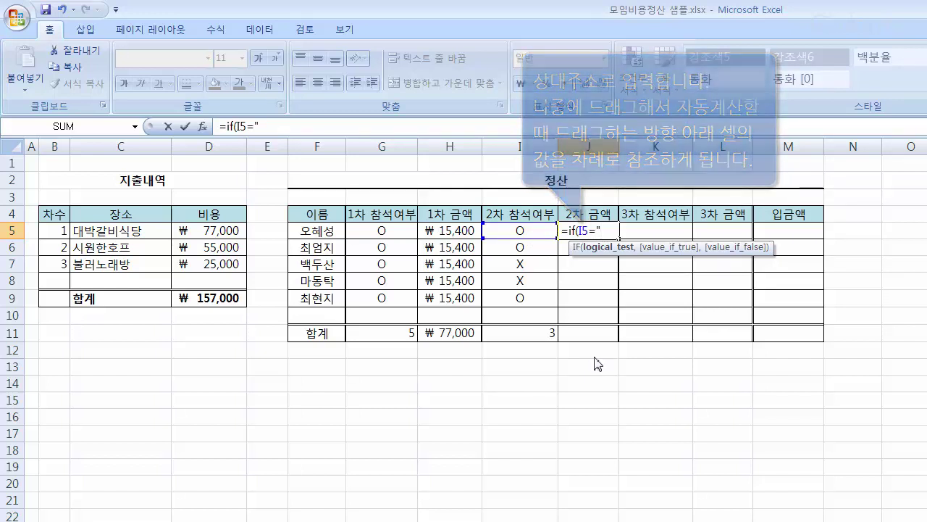
text(O")
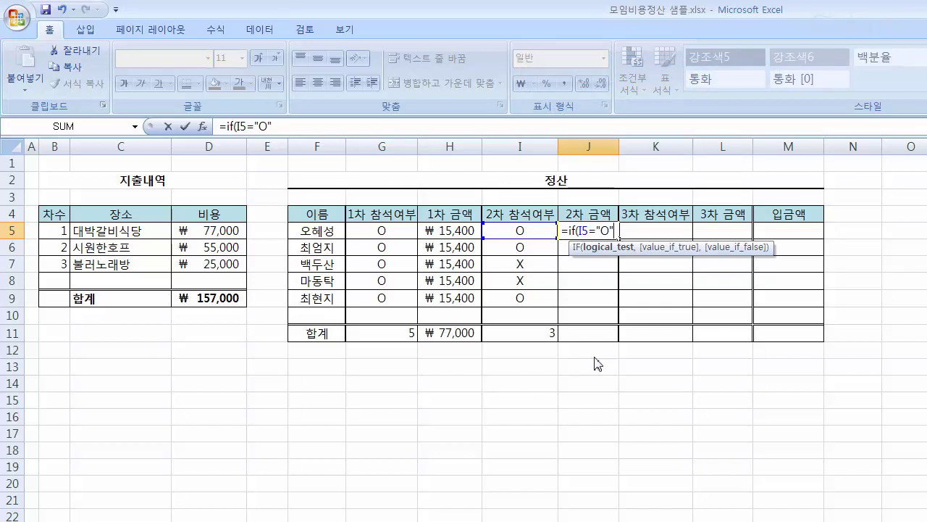
text(,)
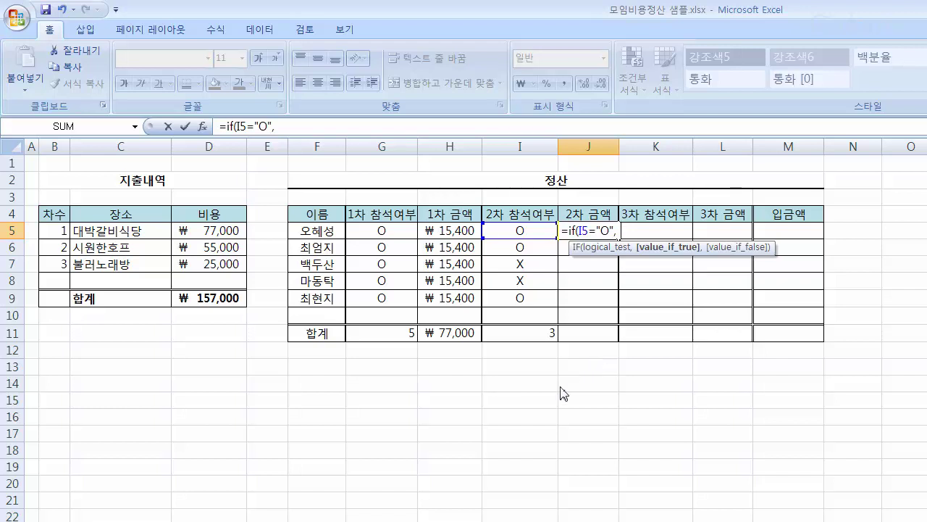
click(212, 247)
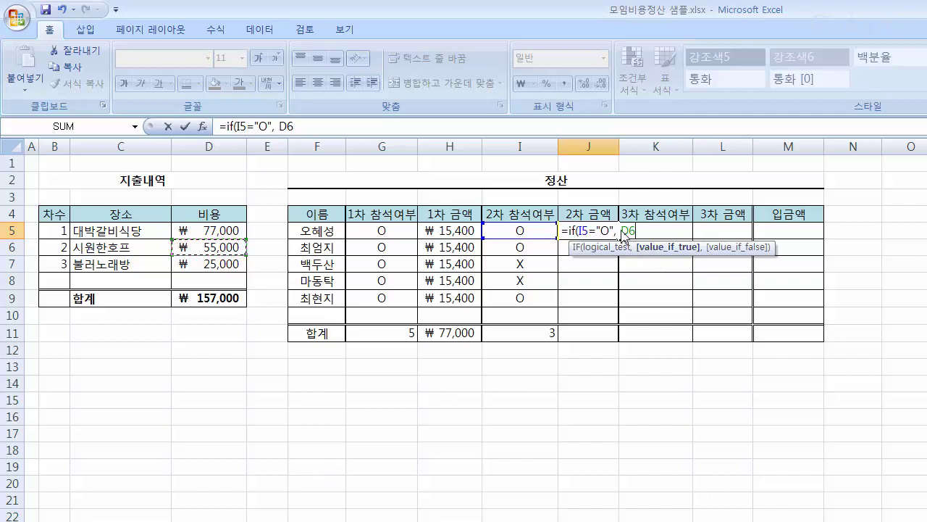
key(F4)
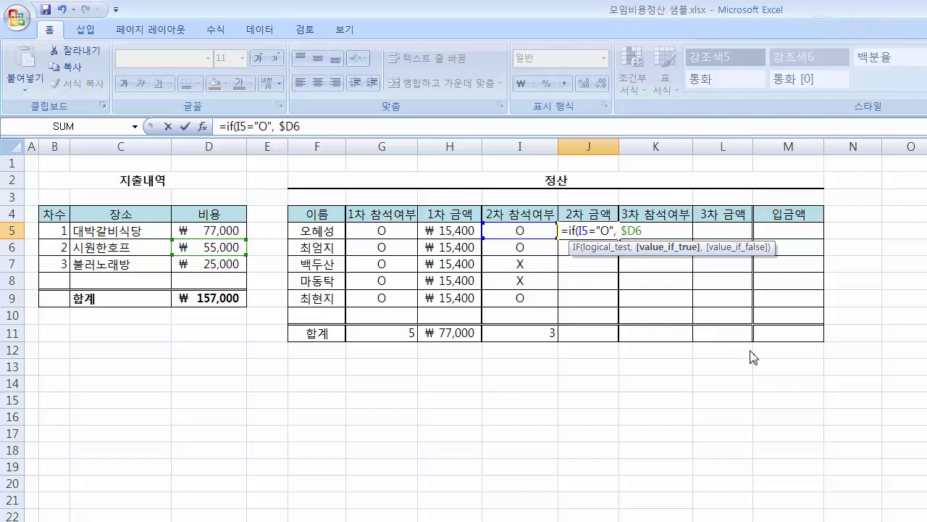
text($)
text(/)
click(534, 337)
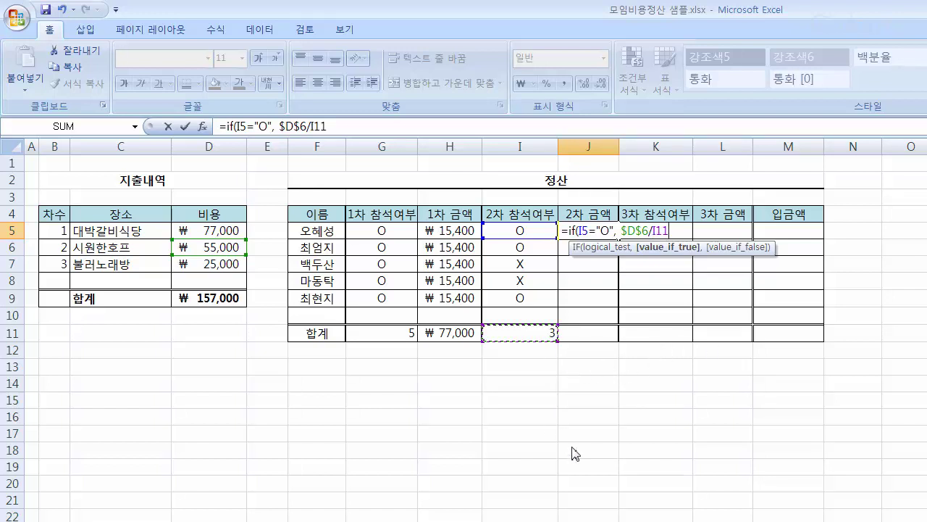
click(656, 232)
text($D)
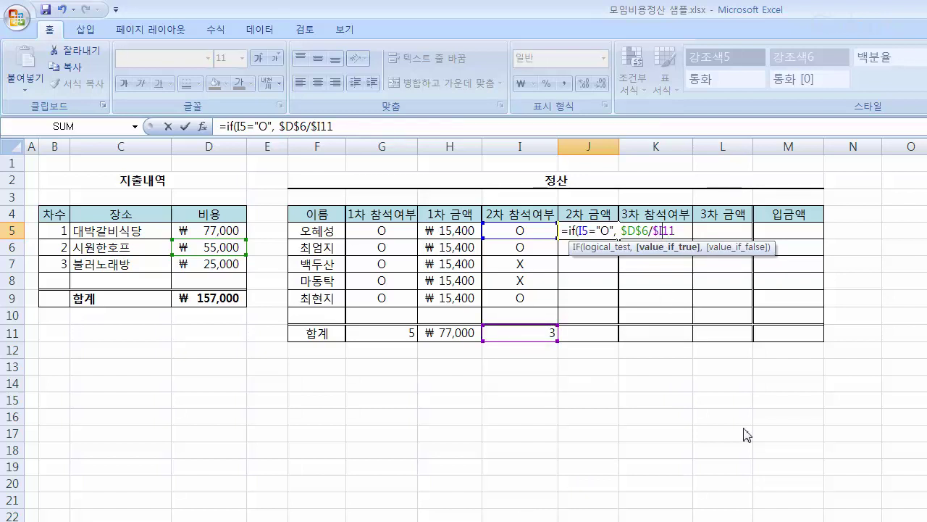
text($I$)
text(,)
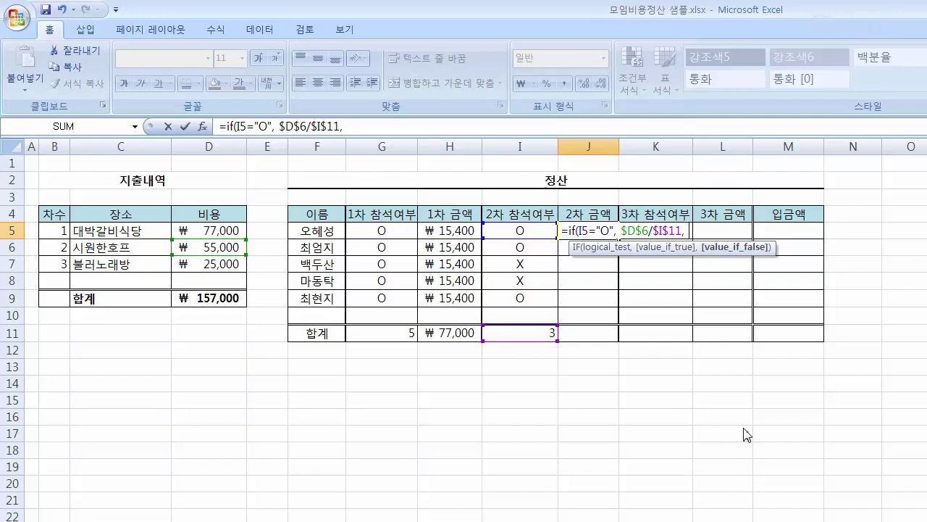
text( 0)
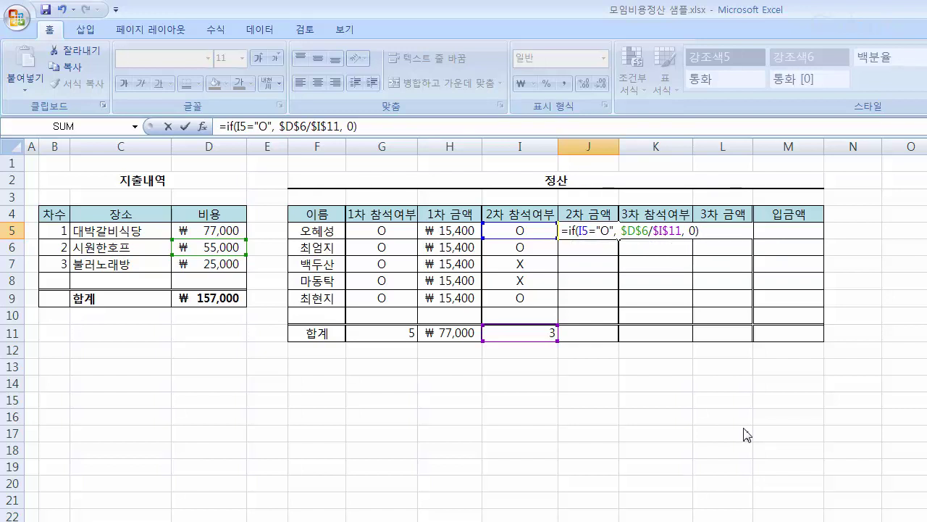
key(Return)
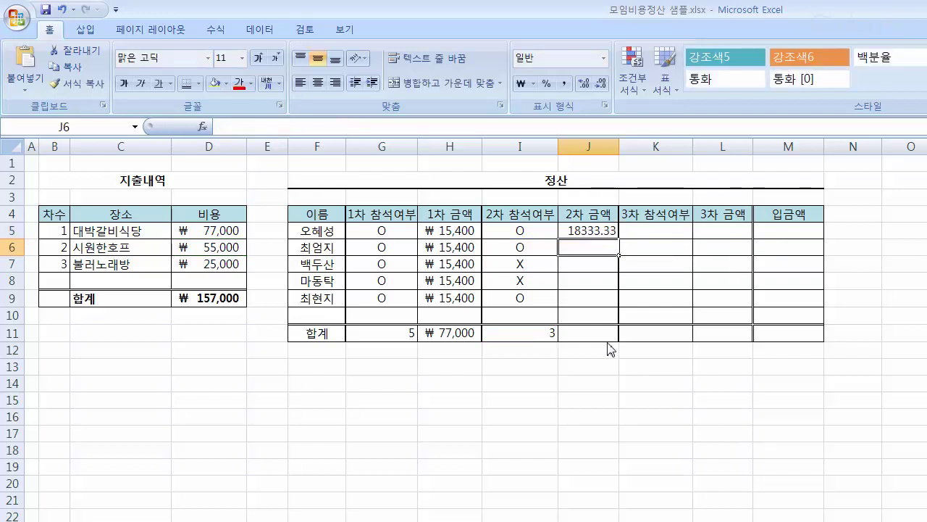
- Apply the won accounting format to J5 and fill its formula down through J9 in the 2차 금액 column
click(605, 232)
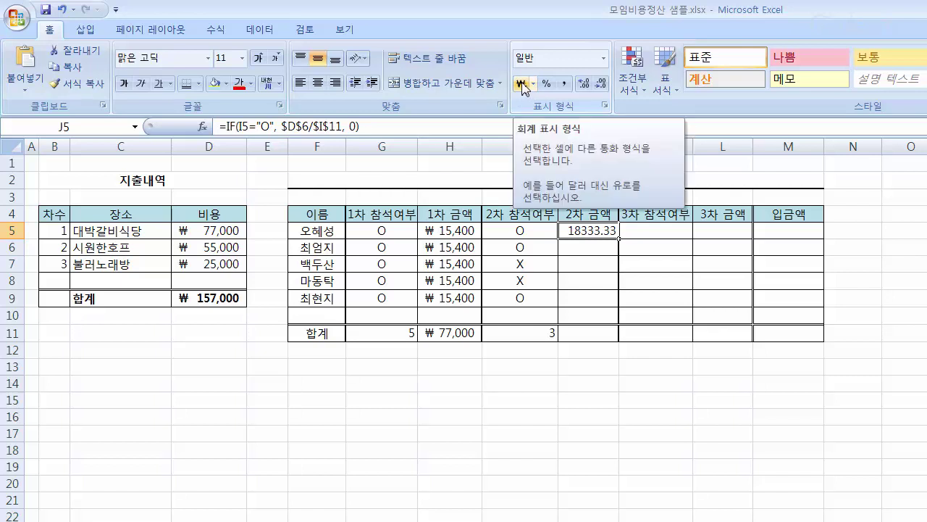
click(521, 84)
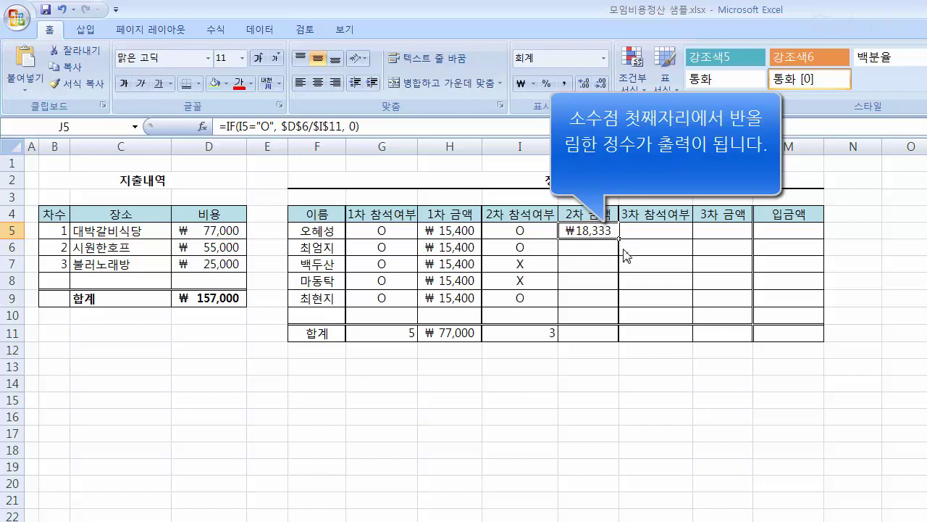
drag(620, 245, 622, 310)
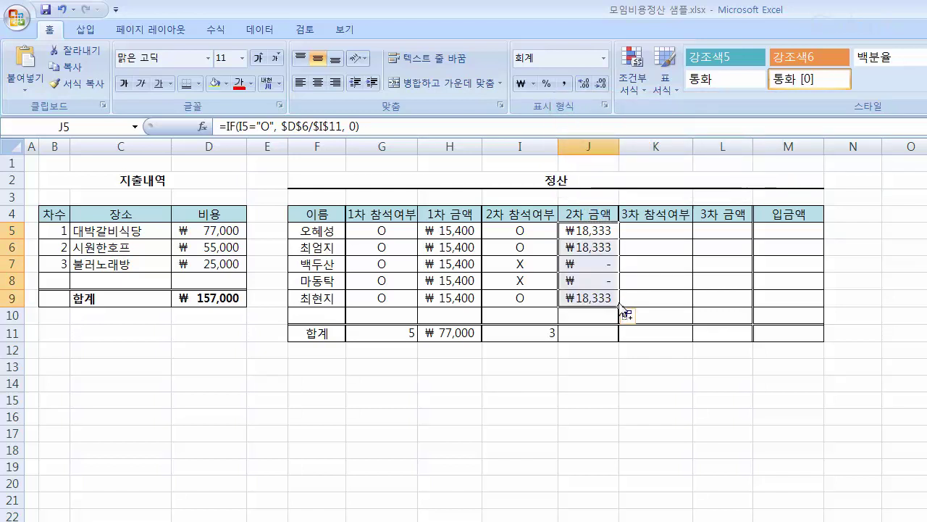
click(647, 368)
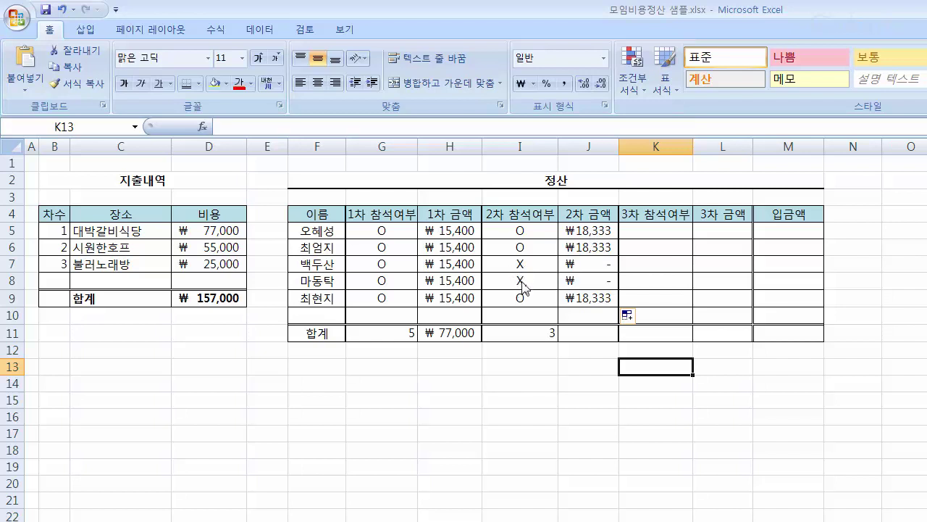
click(611, 281)
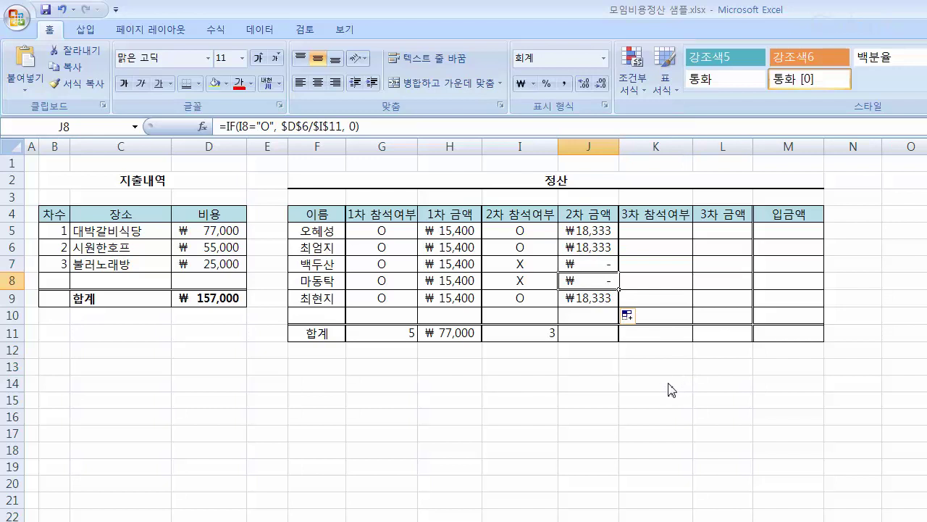
click(649, 402)
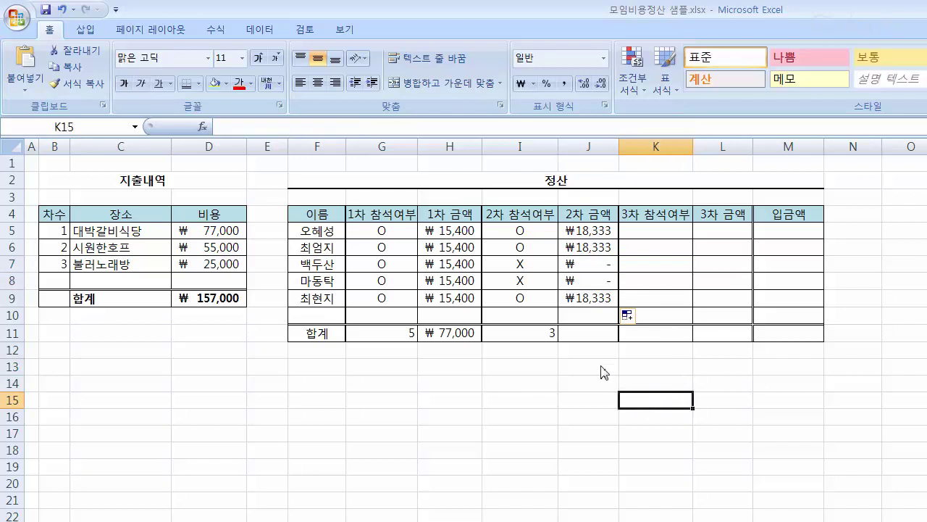
- Total the second-round shares in the 합계 cell J11 with the formula =sum(J5:J10)
click(584, 335)
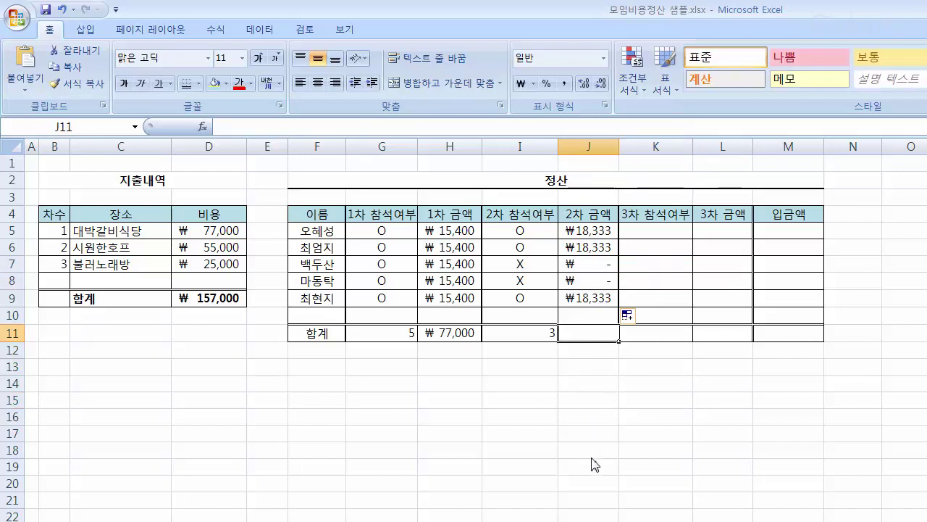
text(=su)
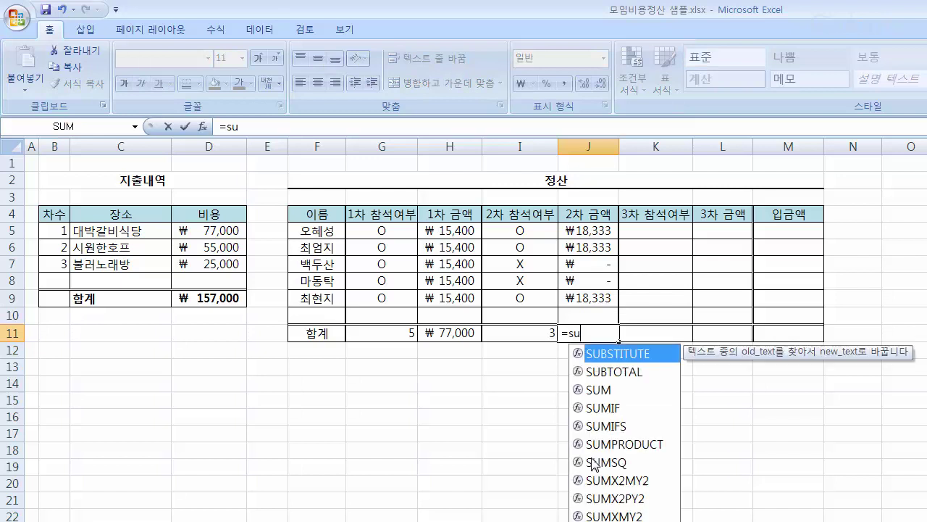
text(m()
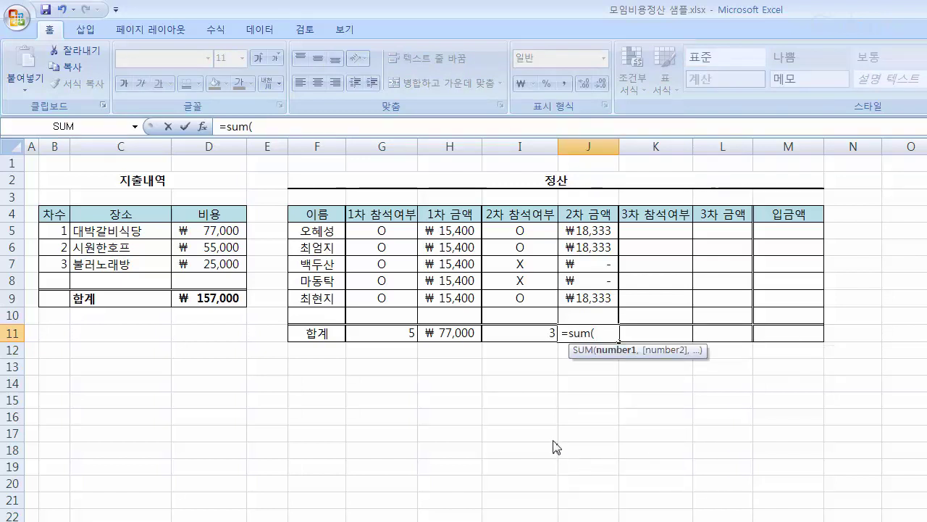
drag(597, 237, 602, 319)
text())
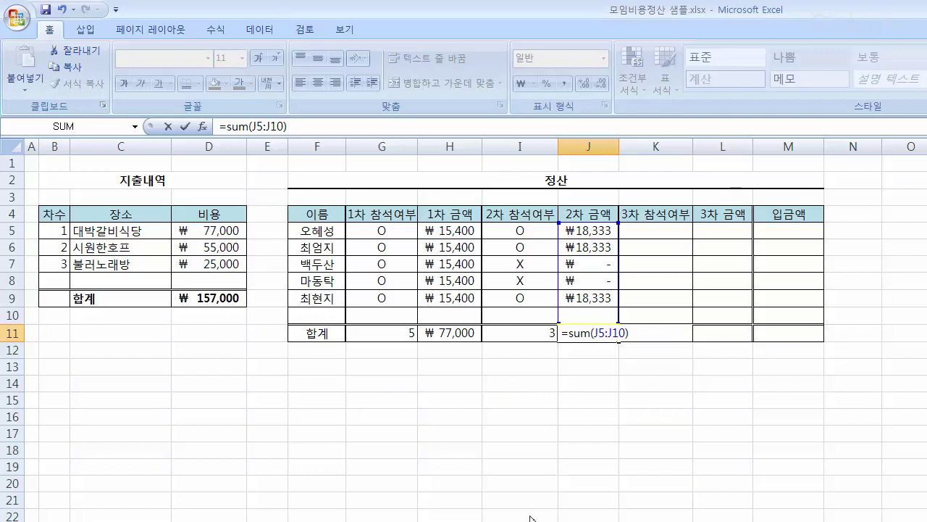
key(Return)
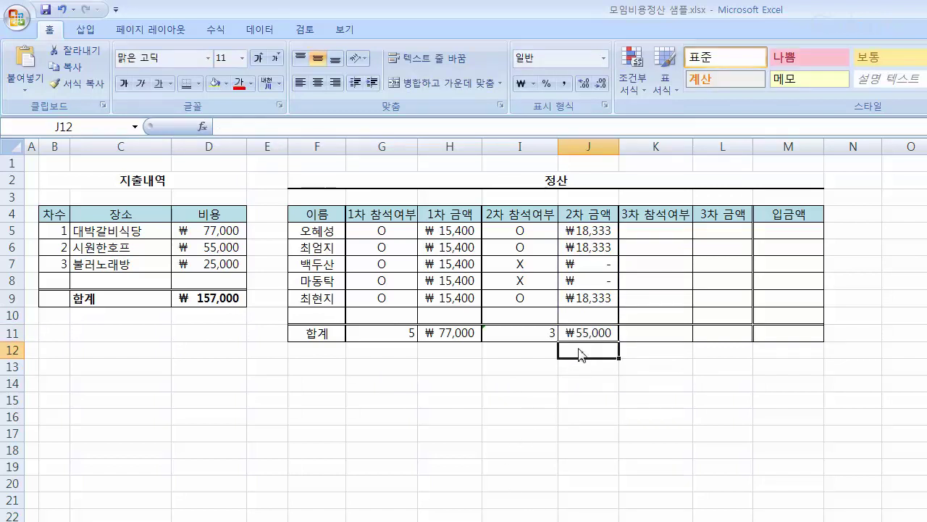